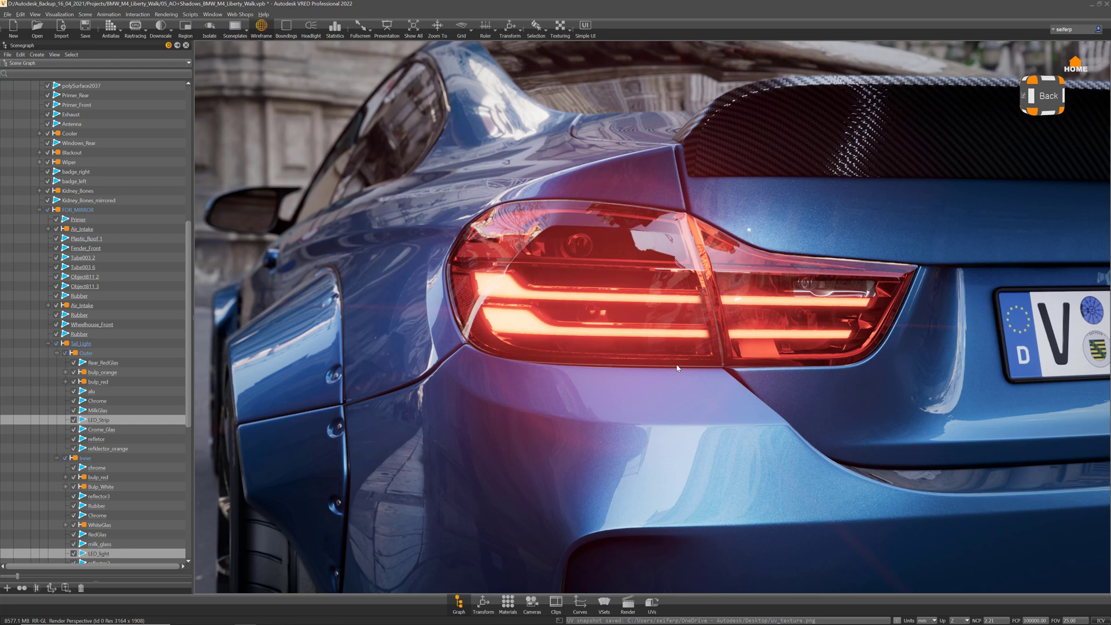
Try the Reinhard Luminance tonemapper on the Perspective camera, restore Physical Camera, and close the Camera Editor
{"action": "right_click_drag", "start_coordinate": [696, 213], "coordinate": [726, 359]}
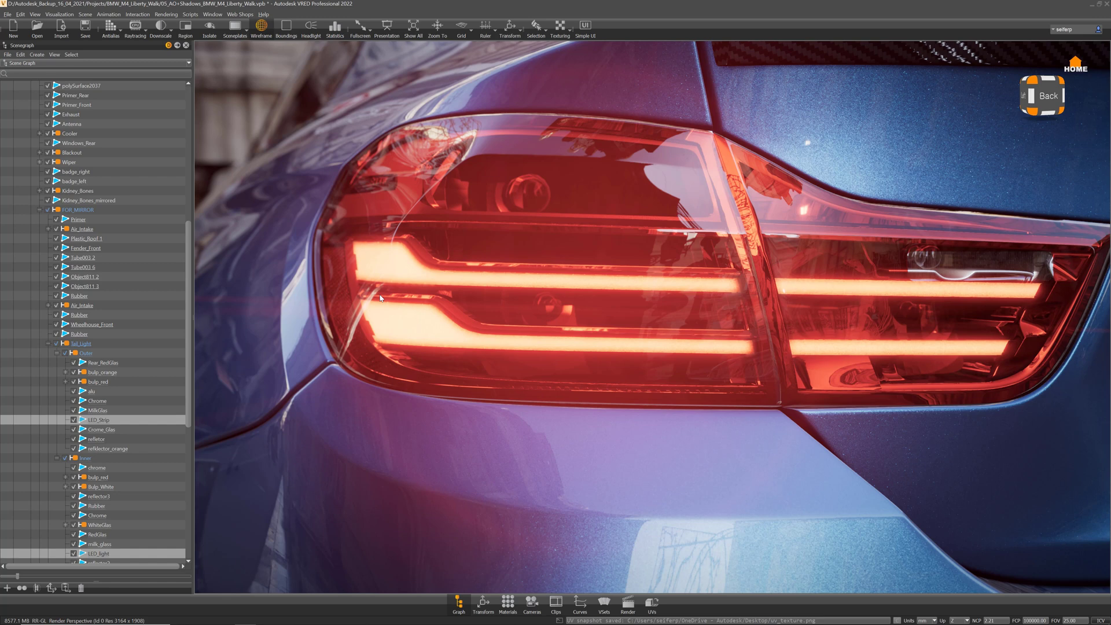
{"action": "left_click", "coordinate": [531, 603]}
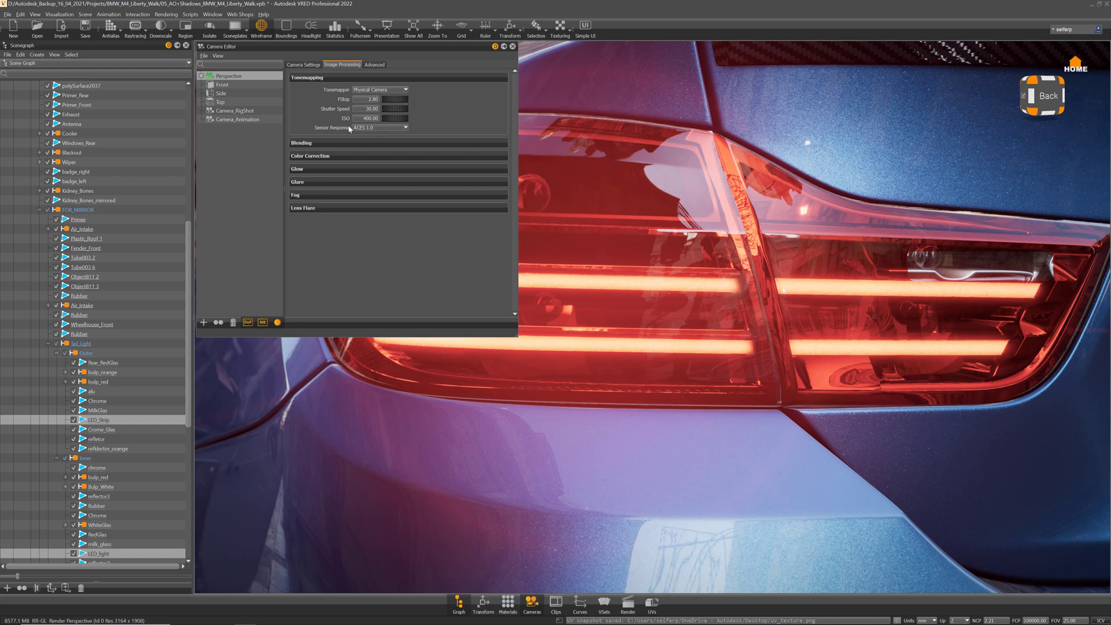
{"action": "left_click", "coordinate": [375, 94]}
{"action": "left_click", "coordinate": [377, 101]}
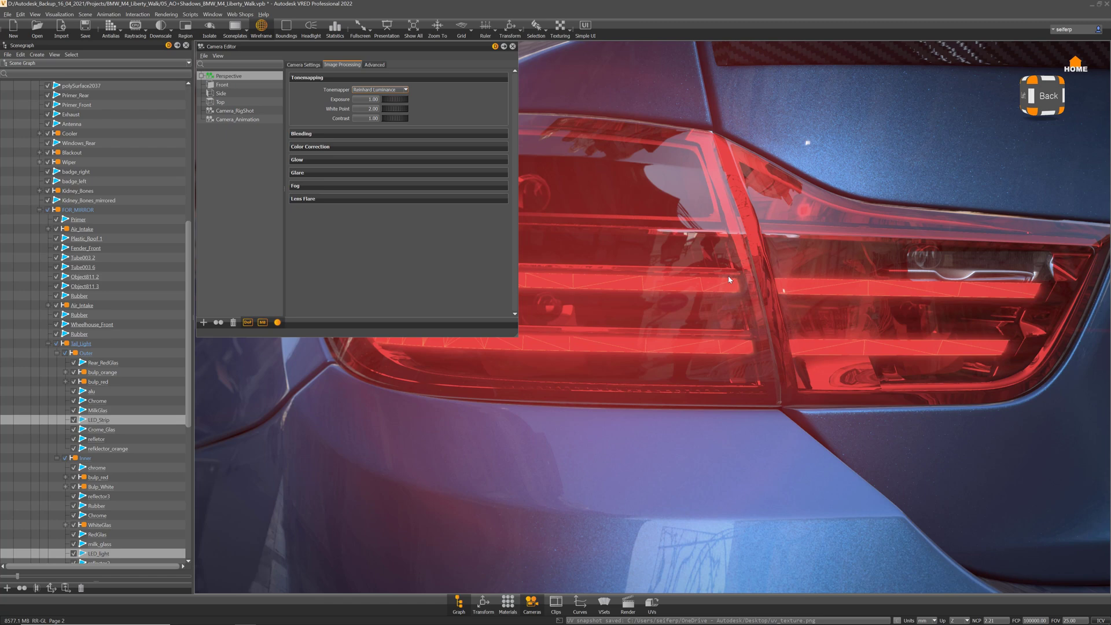
{"action": "left_click", "coordinate": [377, 90]}
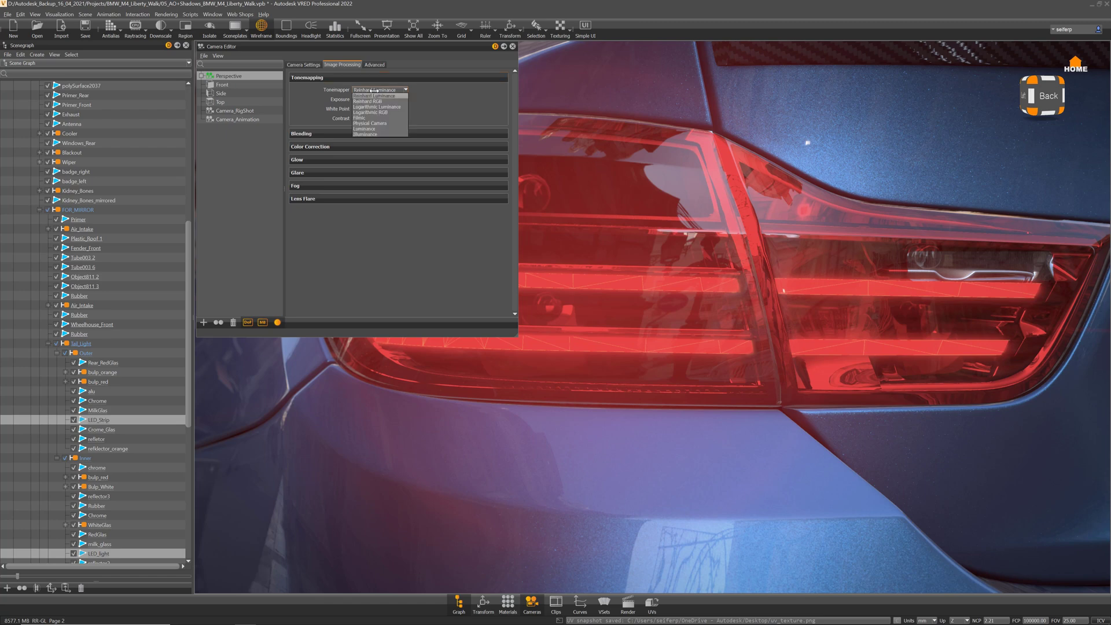
{"action": "left_click", "coordinate": [375, 122]}
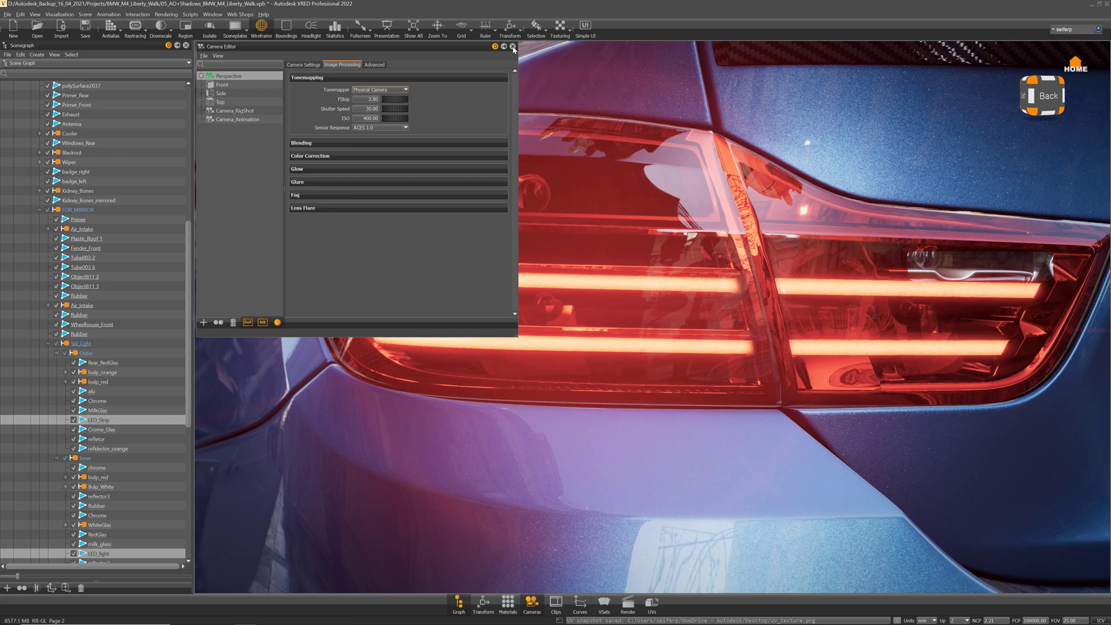
{"action": "left_click", "coordinate": [512, 47]}
Select the LED_Strip object behind the outer taillight's red glass
{"action": "right_click_drag", "start_coordinate": [558, 248], "coordinate": [694, 463]}
{"action": "middle_click_drag", "start_coordinate": [565, 320], "coordinate": [752, 339]}
{"action": "right_click_drag", "start_coordinate": [752, 339], "coordinate": [717, 324]}
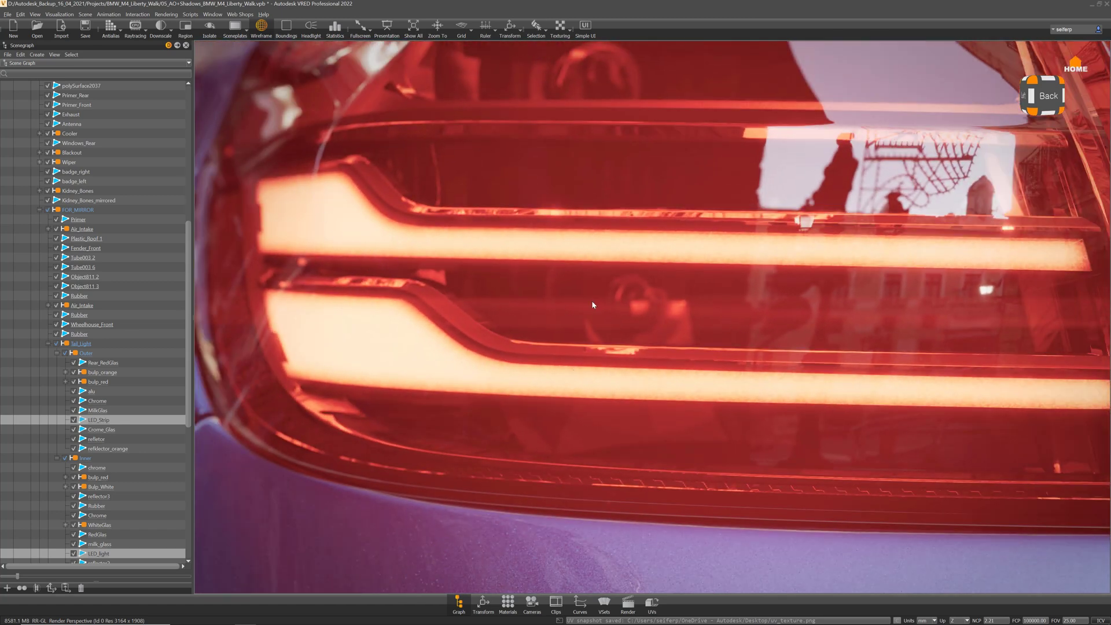
{"action": "right_click_drag", "start_coordinate": [760, 306], "coordinate": [581, 279]}
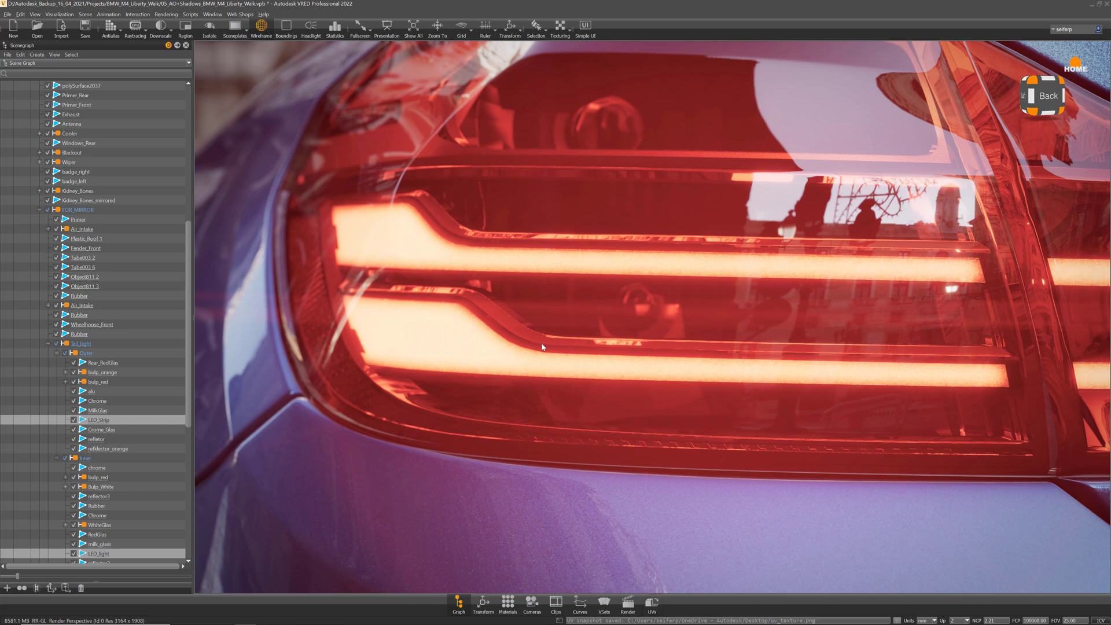
{"action": "right_click", "coordinate": [442, 250]}
{"action": "mouse_move", "coordinate": [477, 331]}
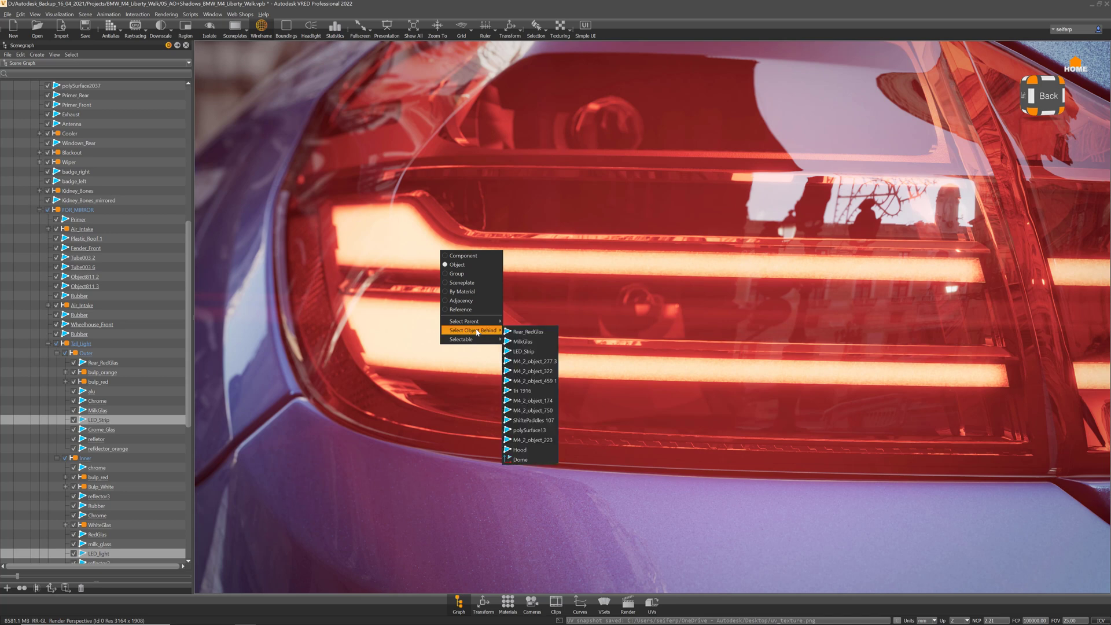
{"action": "left_click", "coordinate": [524, 351]}
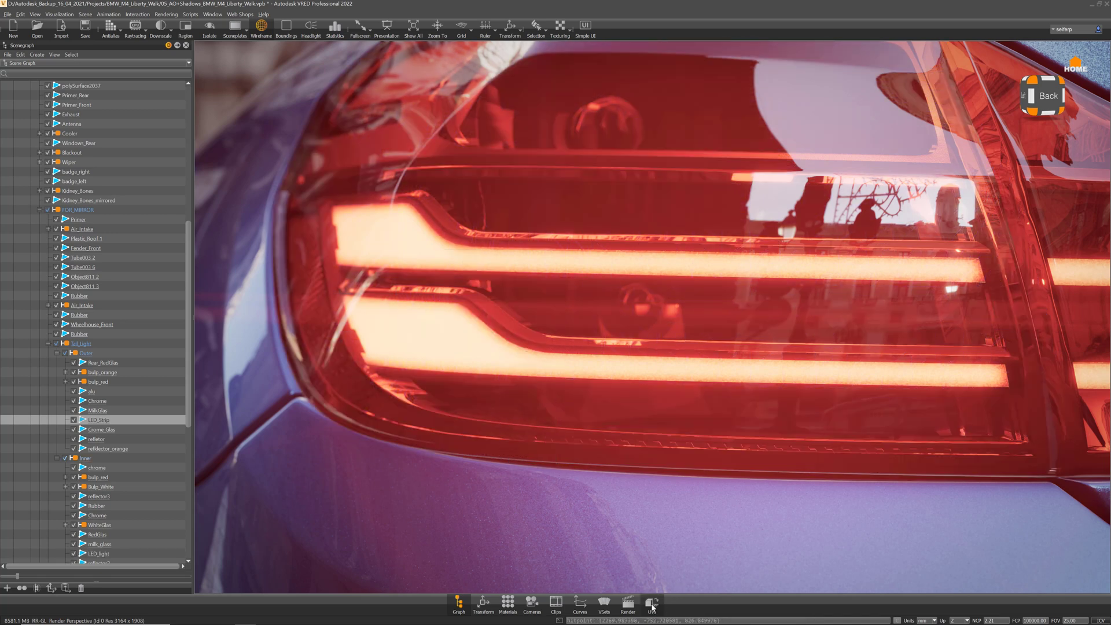
Inspect the LED strip's UVs against the incandescence texture in the UV Editor and turn off the texture display
{"action": "left_click", "coordinate": [652, 604]}
{"action": "left_click", "coordinate": [919, 281]}
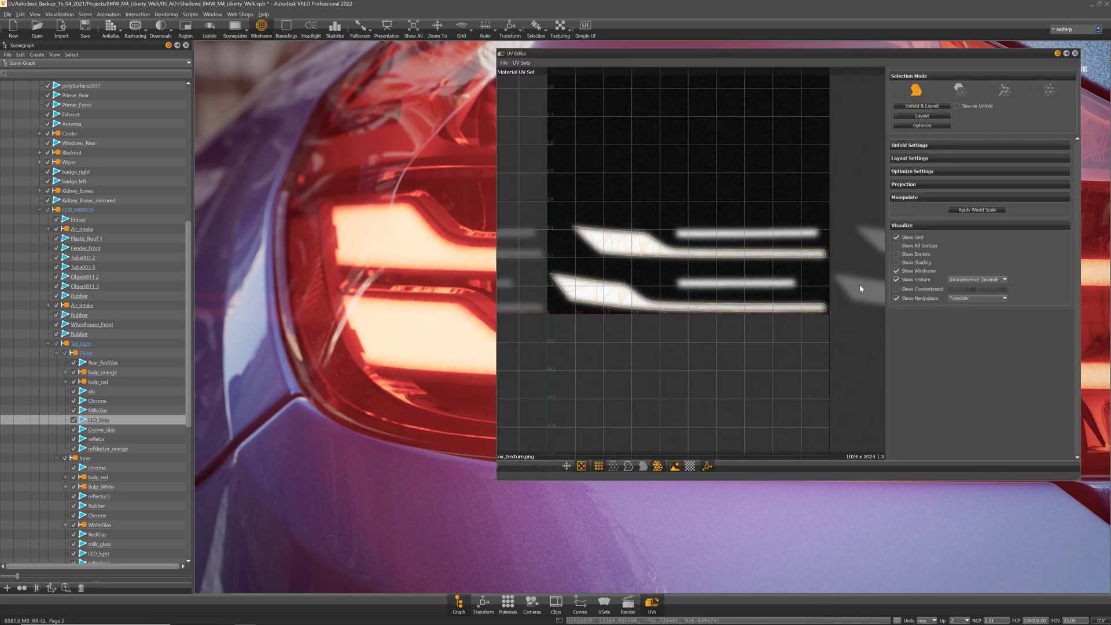
{"action": "scroll", "coordinate": [635, 274], "scroll_direction": "up", "scroll_amount": 2}
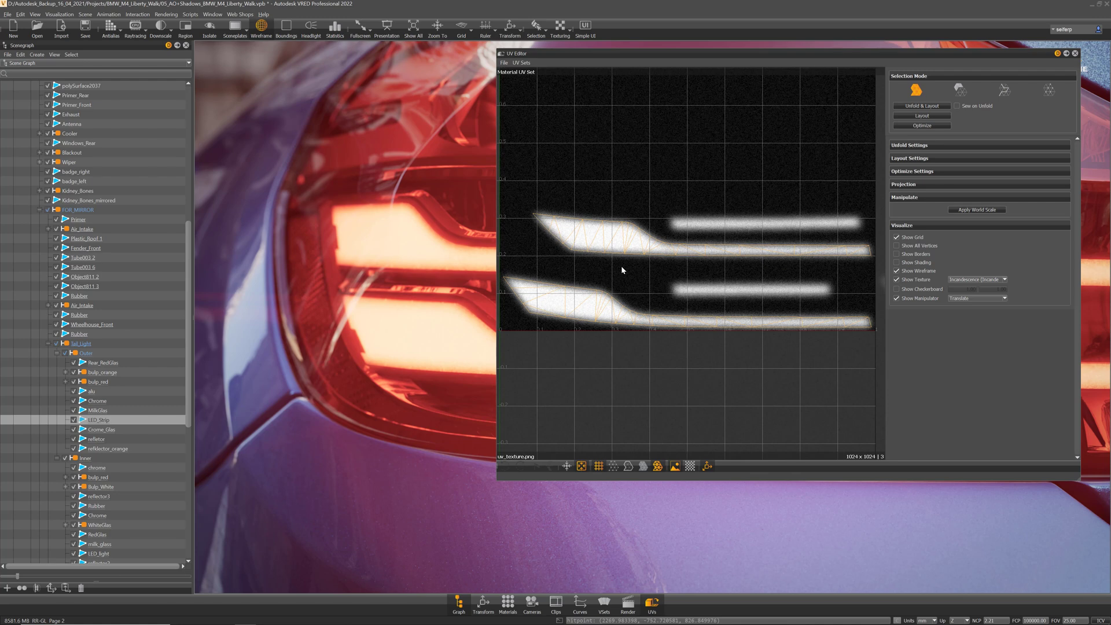
{"action": "scroll", "coordinate": [622, 271], "scroll_direction": "down", "scroll_amount": 3}
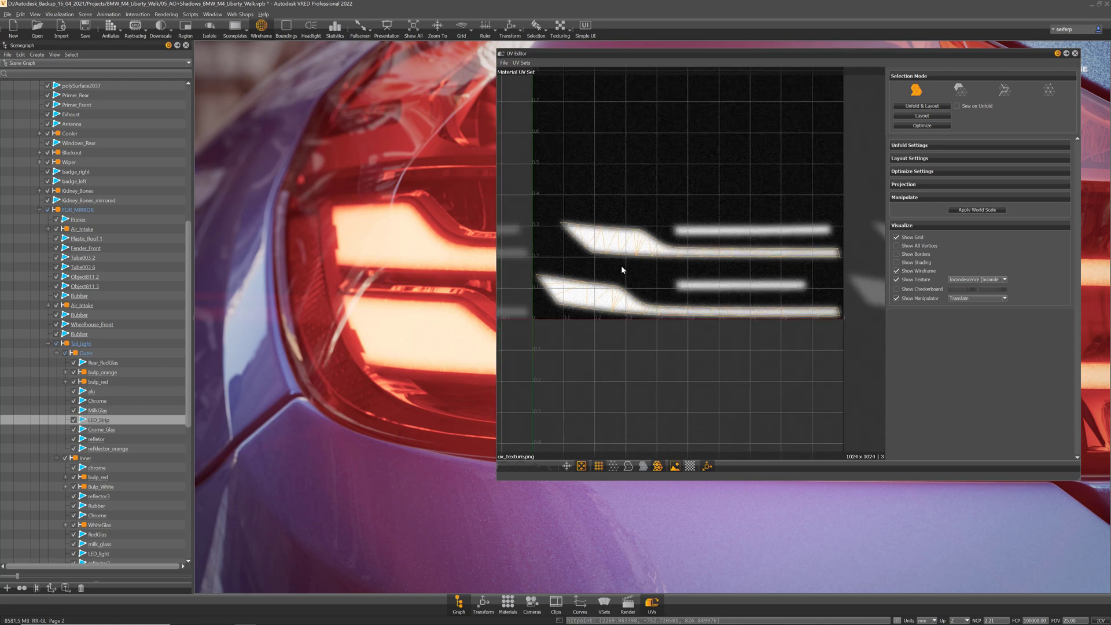
{"action": "left_click", "coordinate": [920, 281]}
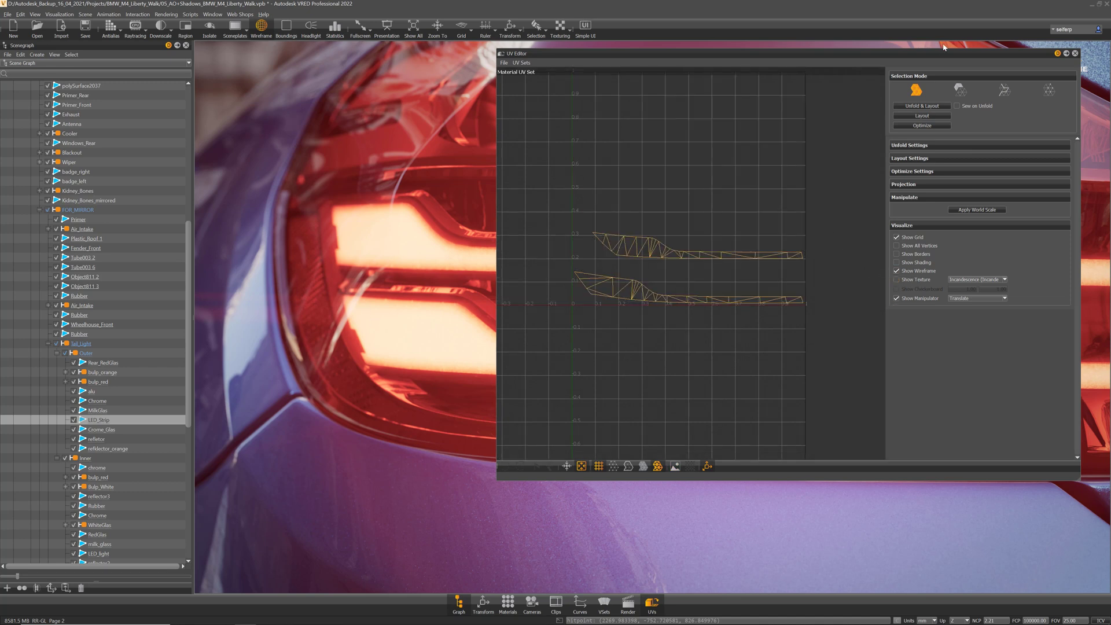
{"action": "left_click_drag", "start_coordinate": [929, 51], "coordinate": [950, 52]}
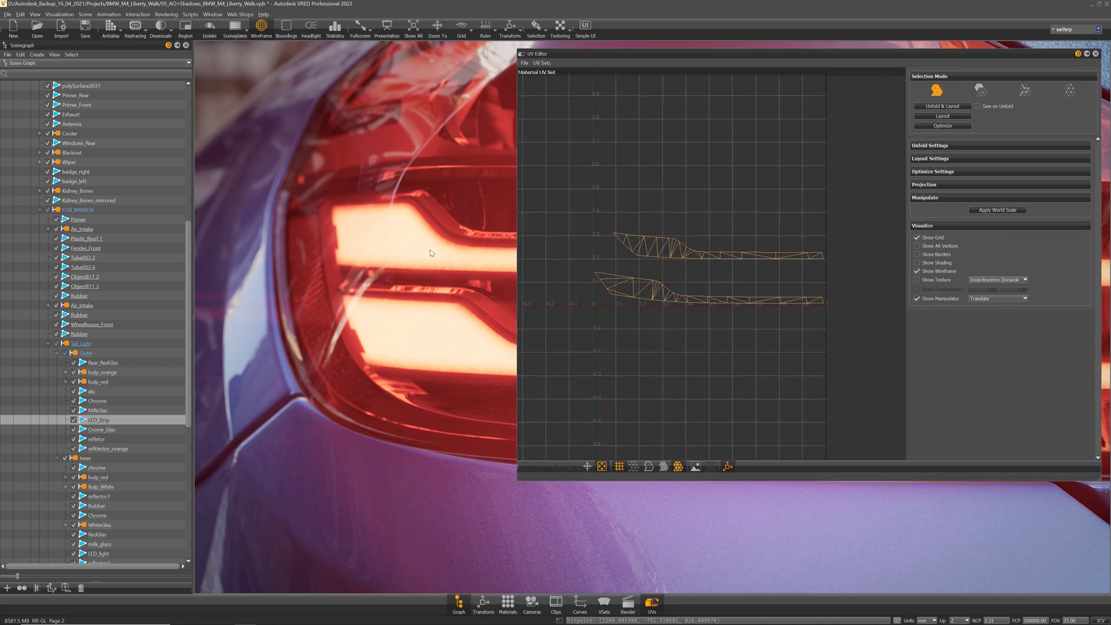
Close the UV Editor and hide the outer Rear_RedGlas and inner RedGlas parts of the taillight
{"action": "left_click_drag", "start_coordinate": [423, 249], "coordinate": [482, 218]}
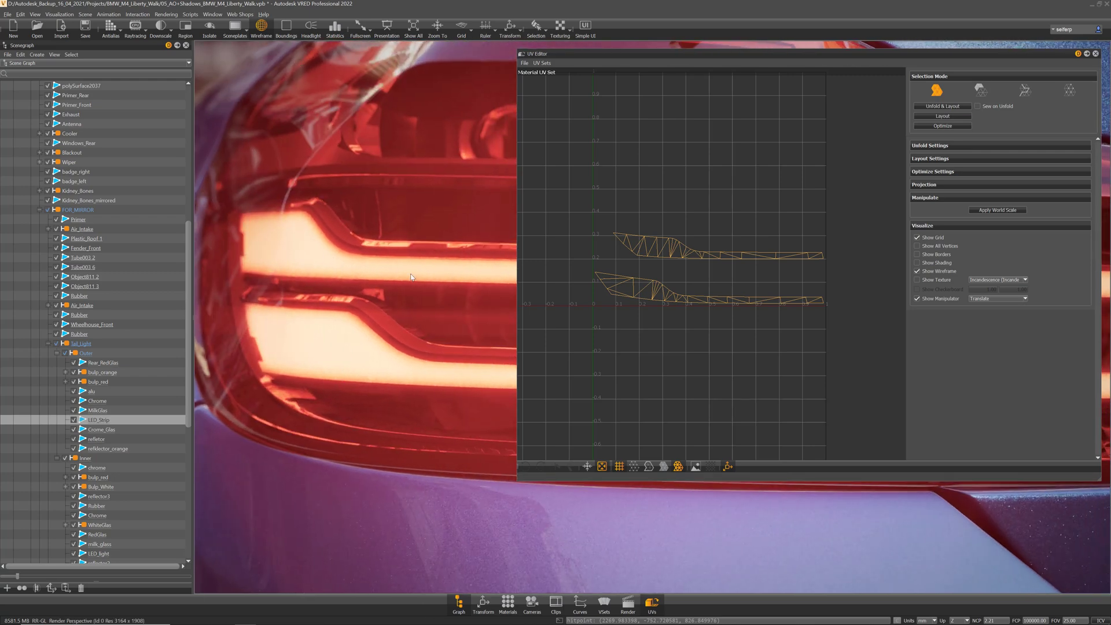
{"action": "left_click", "coordinate": [314, 248], "text": "shift"}
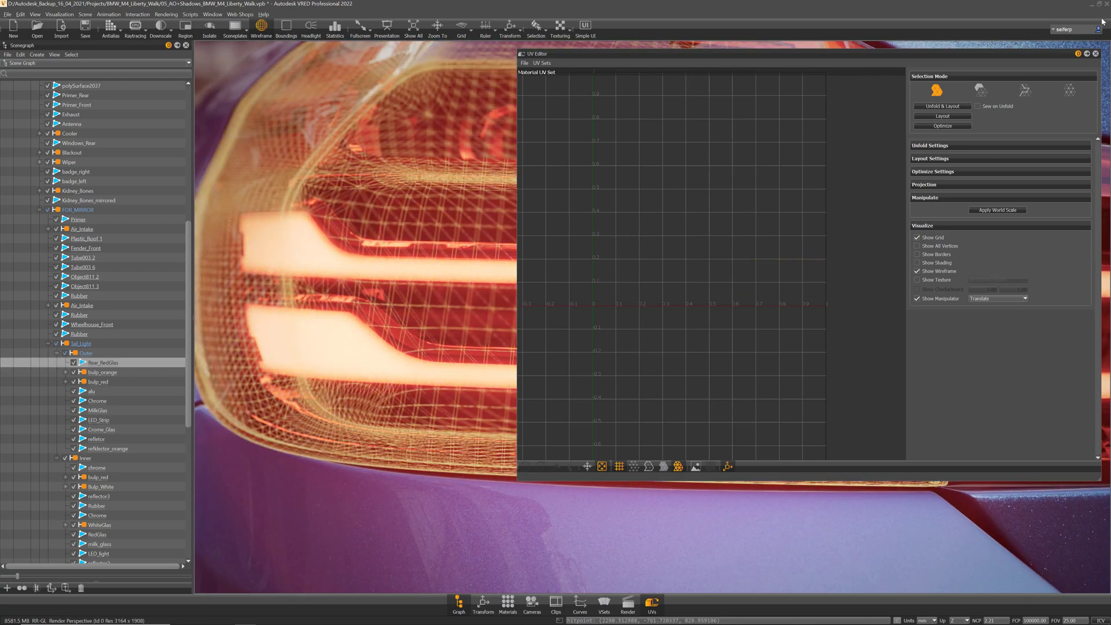
{"action": "left_click", "coordinate": [1094, 55]}
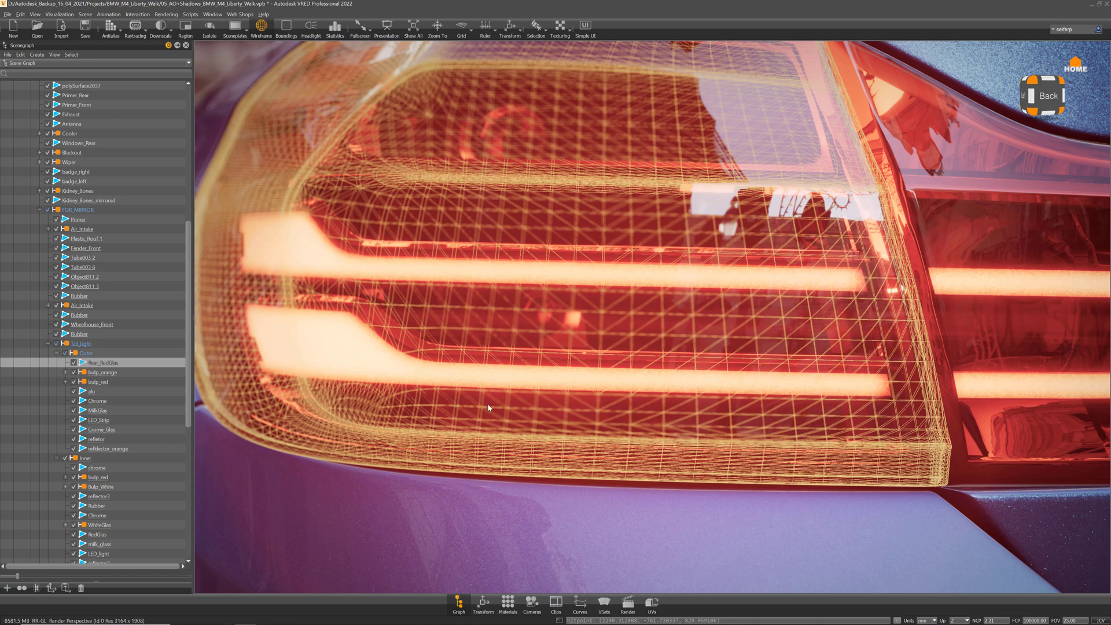
{"action": "scroll", "coordinate": [485, 370], "scroll_direction": "up", "scroll_amount": 2}
{"action": "scroll", "coordinate": [483, 346], "scroll_direction": "down", "scroll_amount": 1}
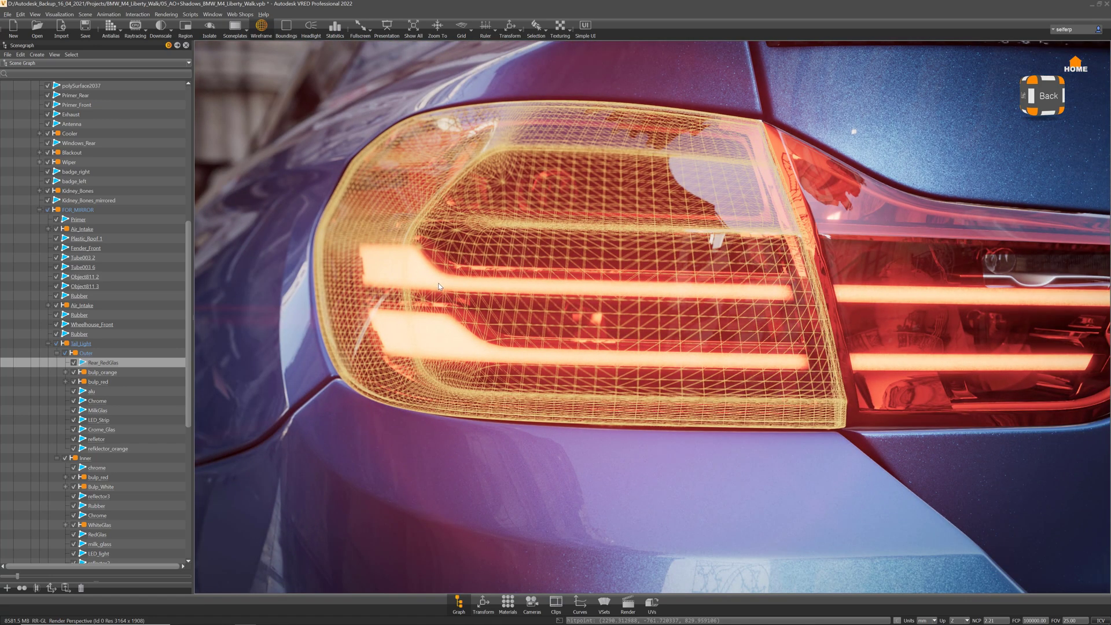
{"action": "left_click", "coordinate": [862, 314], "text": "ctrl+shift"}
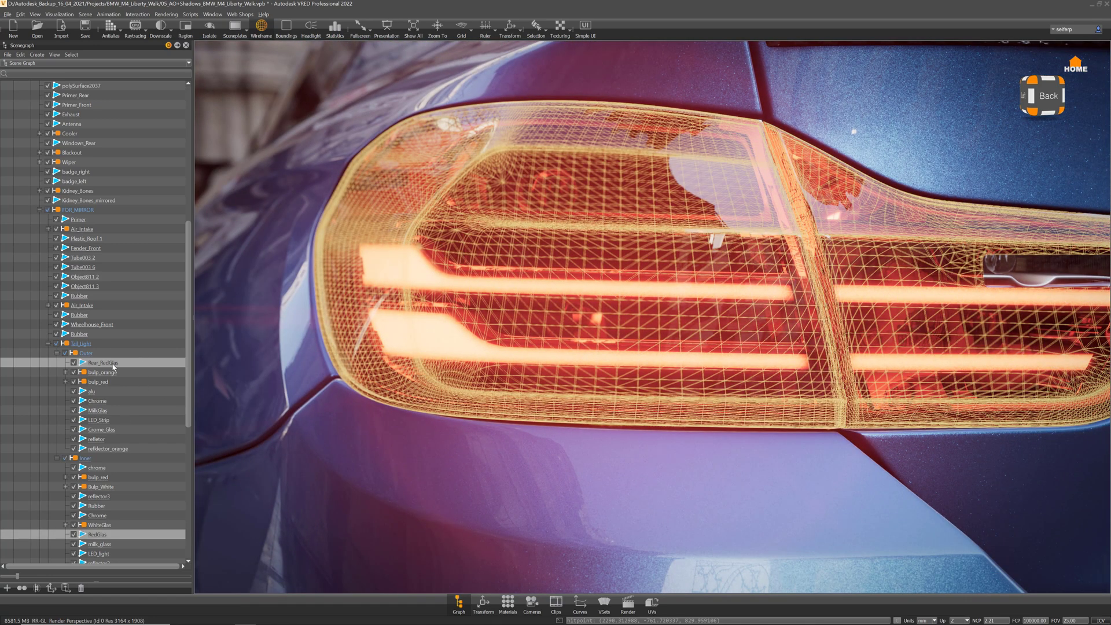
{"action": "right_click", "coordinate": [113, 365]}
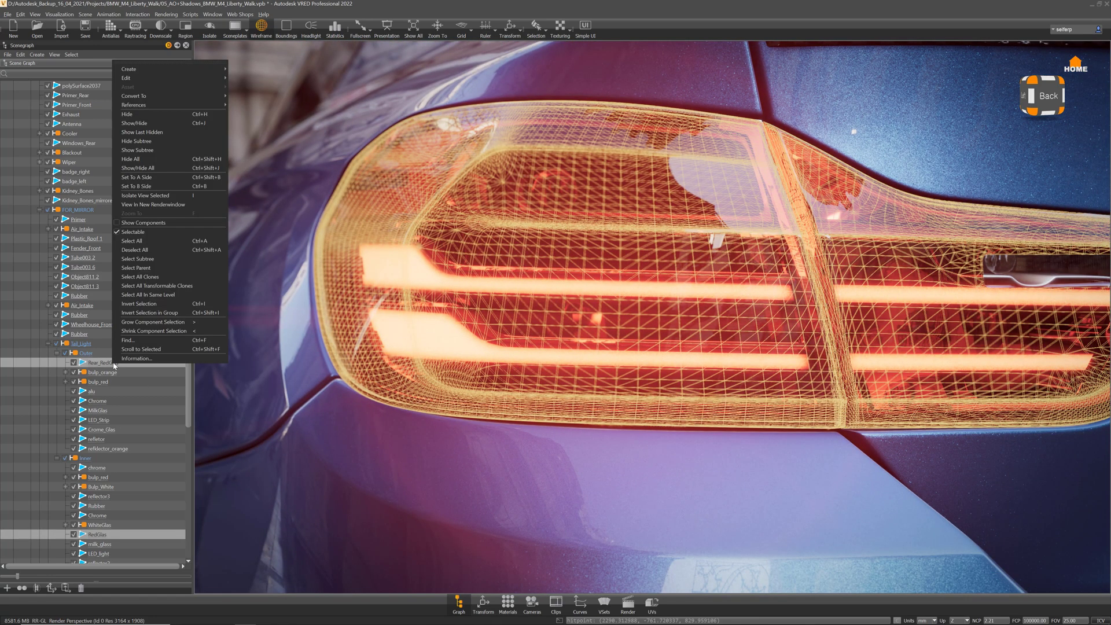
{"action": "left_click", "coordinate": [152, 122]}
Hide the outer MilkGlas and inner milk_glass covers in front of the LED strips
{"action": "left_click", "coordinate": [883, 293], "text": "ctrl+shift"}
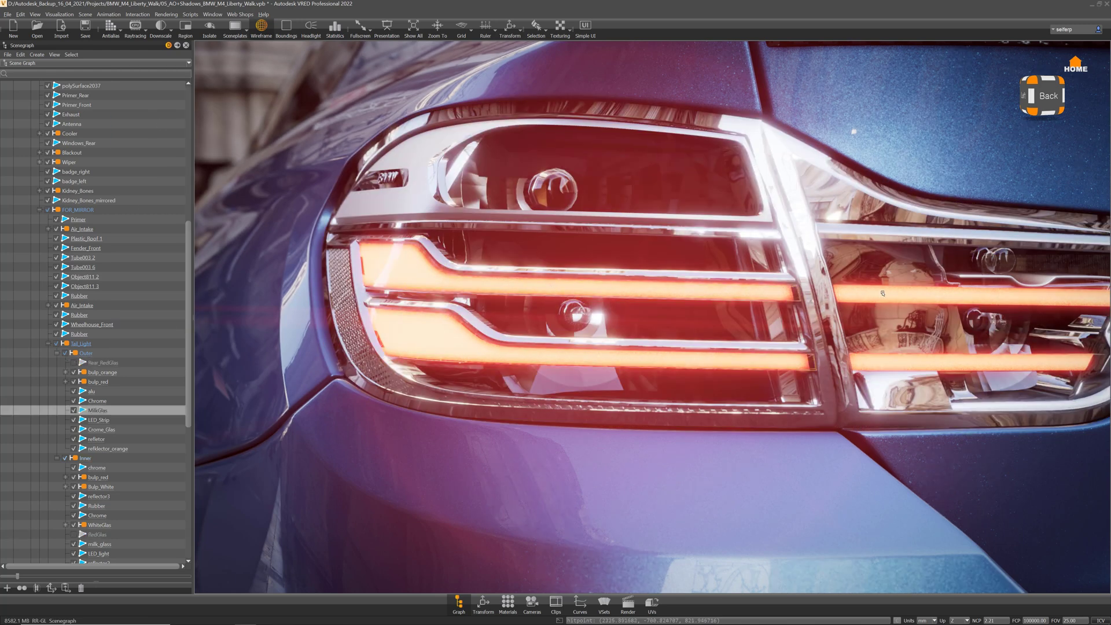
{"action": "left_click", "coordinate": [871, 295], "text": "ctrl+shift"}
{"action": "right_click", "coordinate": [104, 545]}
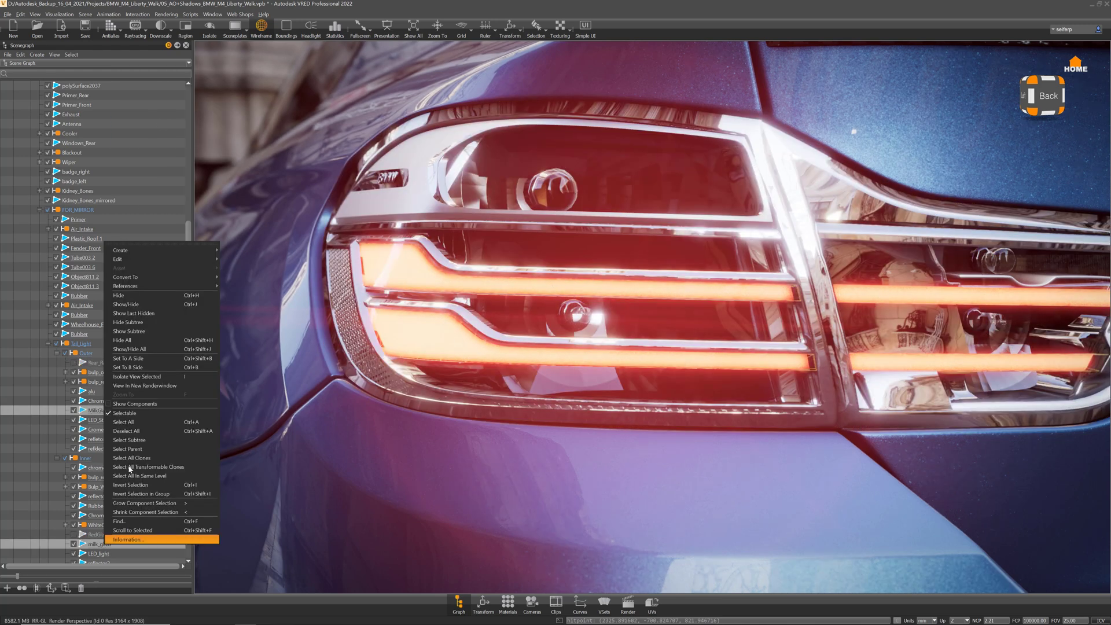
{"action": "left_click", "coordinate": [140, 296]}
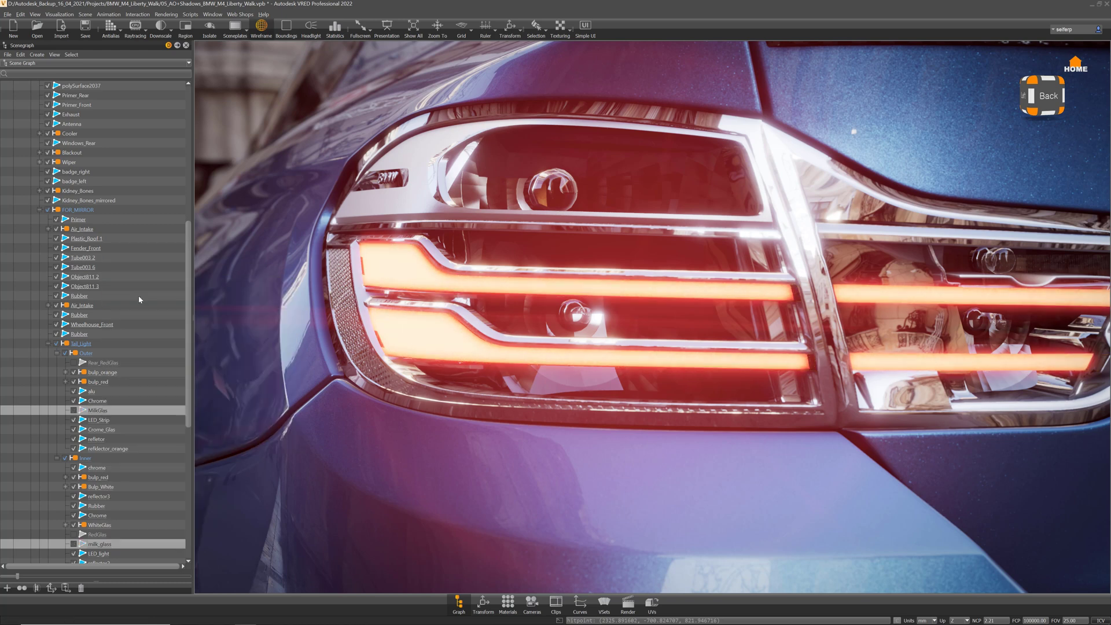
Select LED_Strip and LED_light together and display their Material UV Set layout in the UV Editor
{"action": "left_click", "coordinate": [882, 314], "text": "ctrl+shift"}
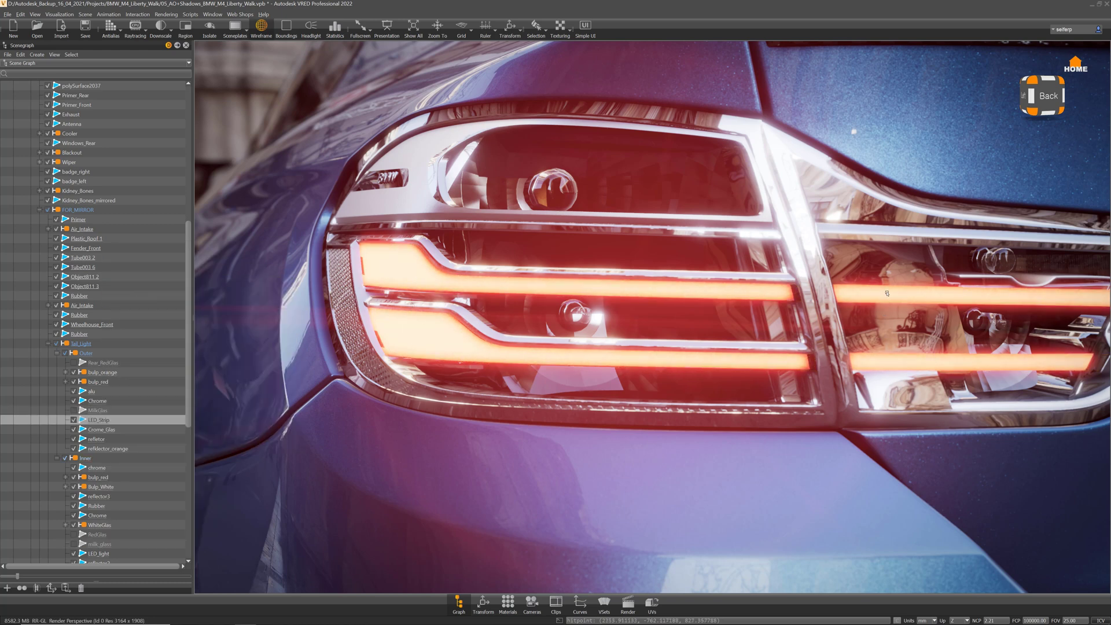
{"action": "left_click", "coordinate": [886, 293], "text": "ctrl+shift"}
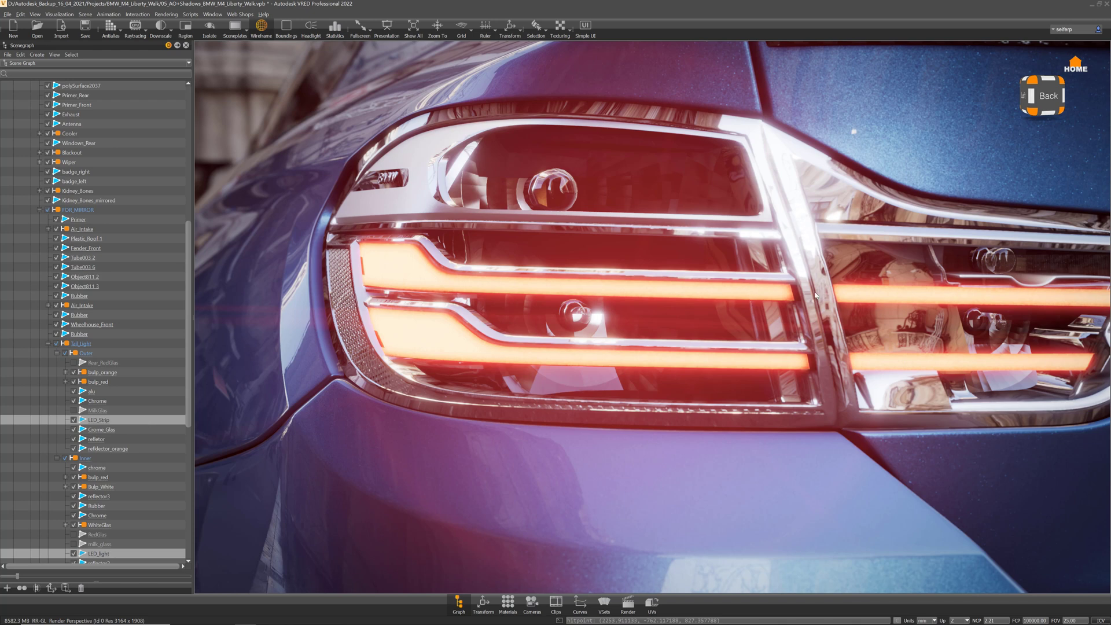
{"action": "middle_click_drag", "start_coordinate": [826, 300], "coordinate": [775, 299]}
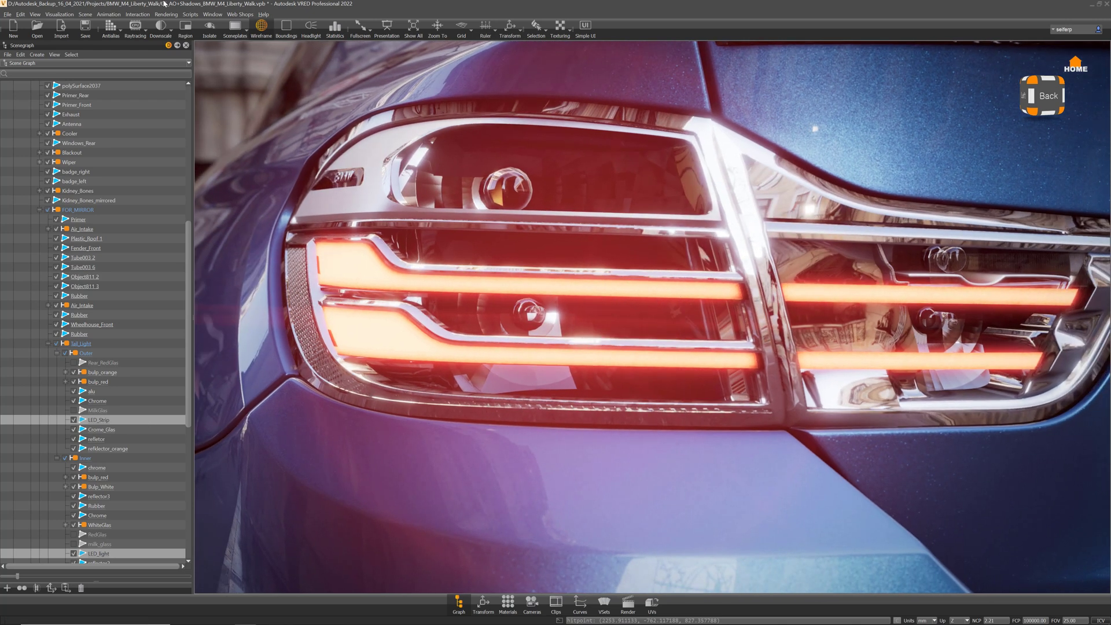
{"action": "left_click", "coordinate": [663, 610]}
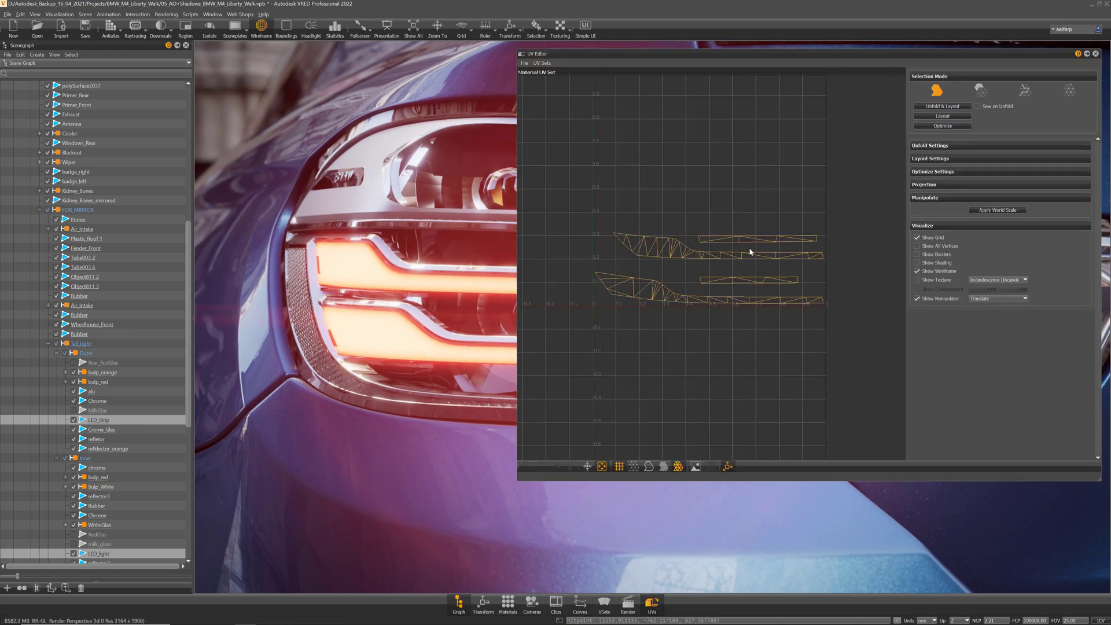
{"action": "middle_click_drag", "start_coordinate": [746, 247], "coordinate": [741, 258]}
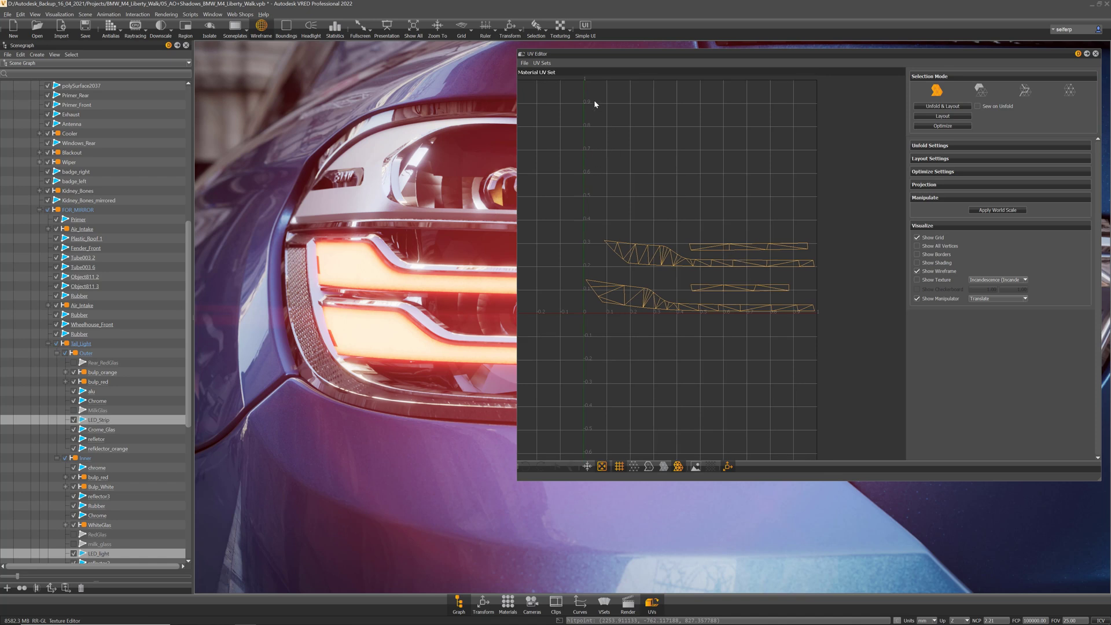
{"action": "left_click", "coordinate": [542, 63]}
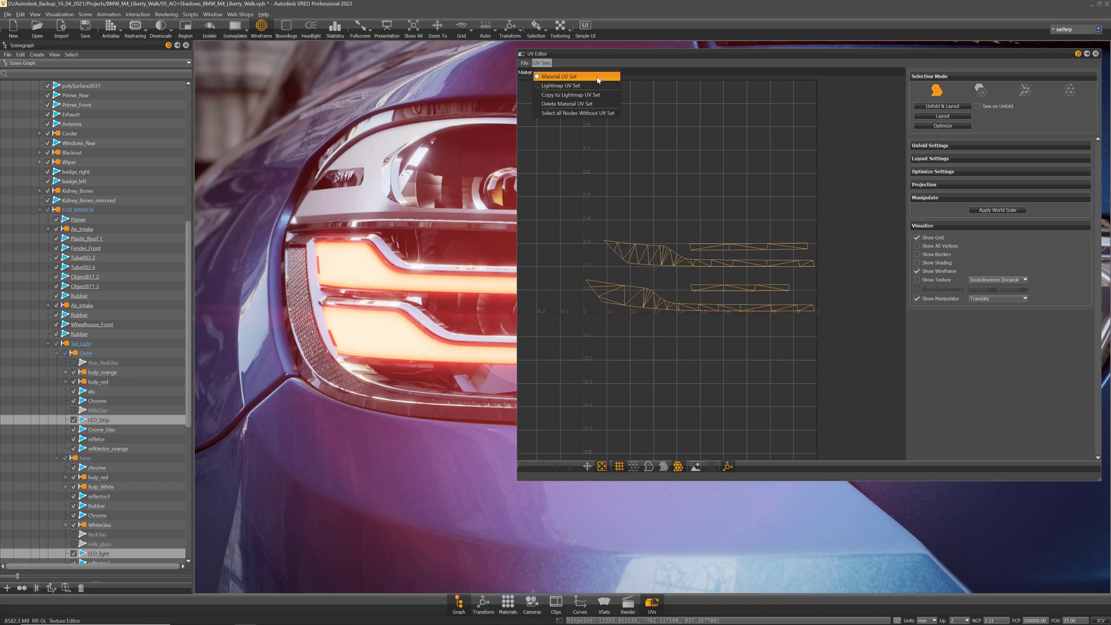
{"action": "left_click", "coordinate": [723, 107]}
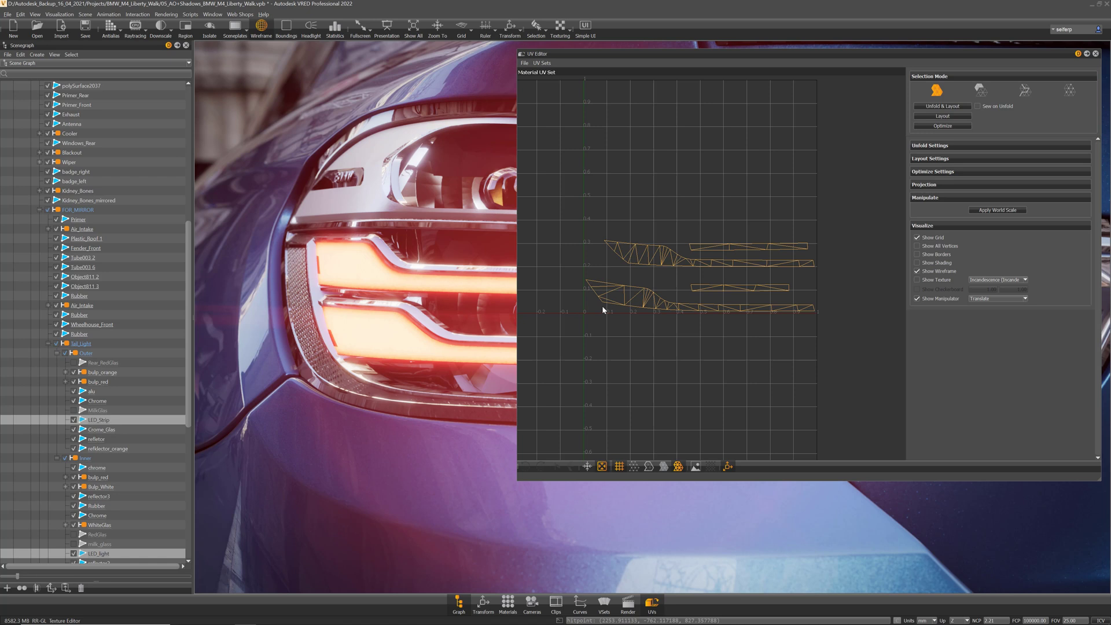
Try moving the upper short strip's UV island upward in island selection mode, undo the move, and return to object selection mode
{"action": "left_click", "coordinate": [980, 89]}
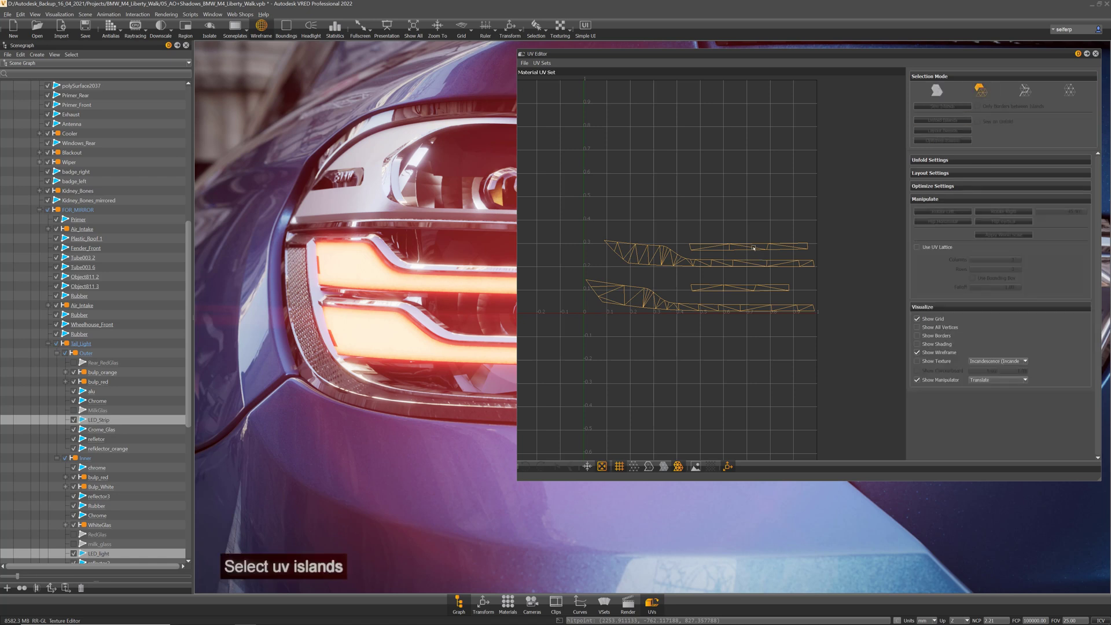
{"action": "left_click", "coordinate": [788, 245]}
{"action": "left_click_drag", "start_coordinate": [749, 221], "coordinate": [749, 178]}
{"action": "key", "text": "ctrl+z"}
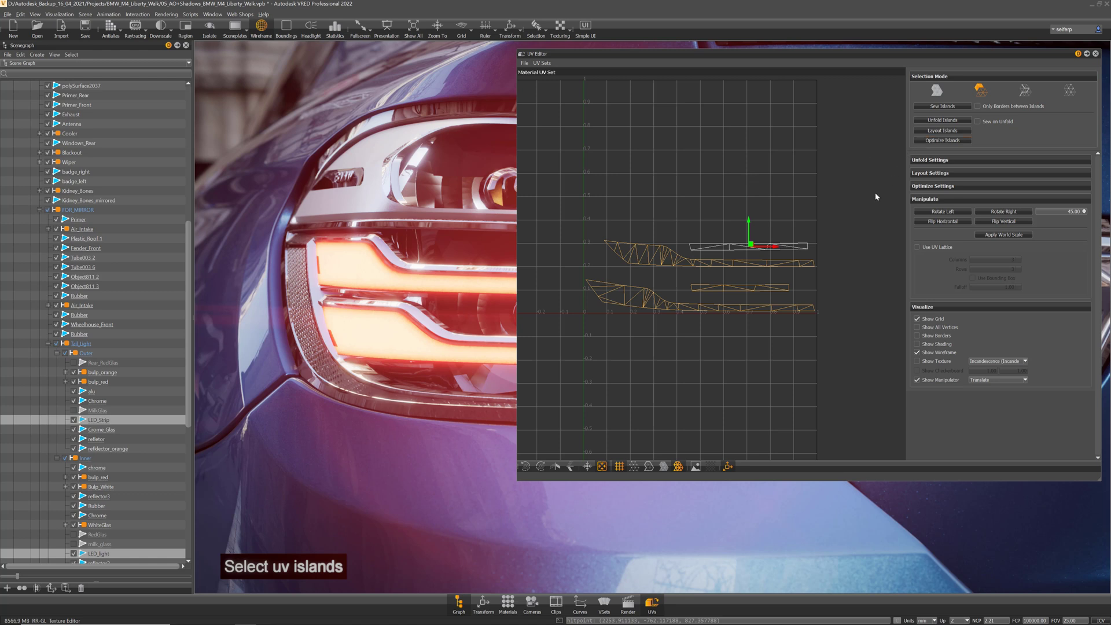
{"action": "left_click", "coordinate": [936, 90]}
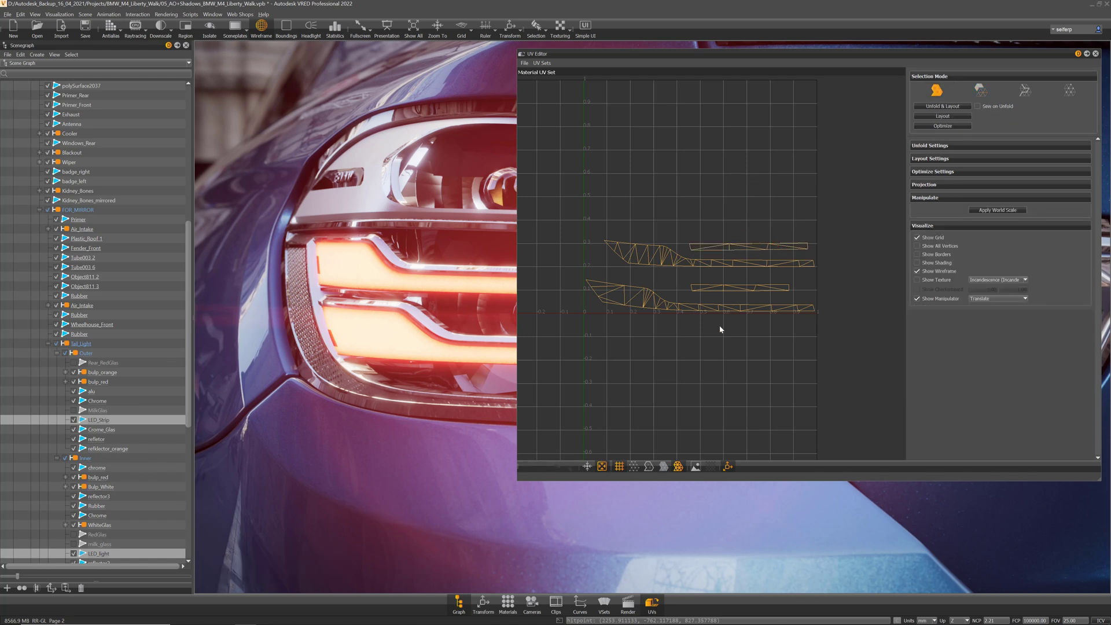
Turn on shading and turn off the wireframe in the UV view of the LED parts
{"action": "left_click", "coordinate": [663, 465]}
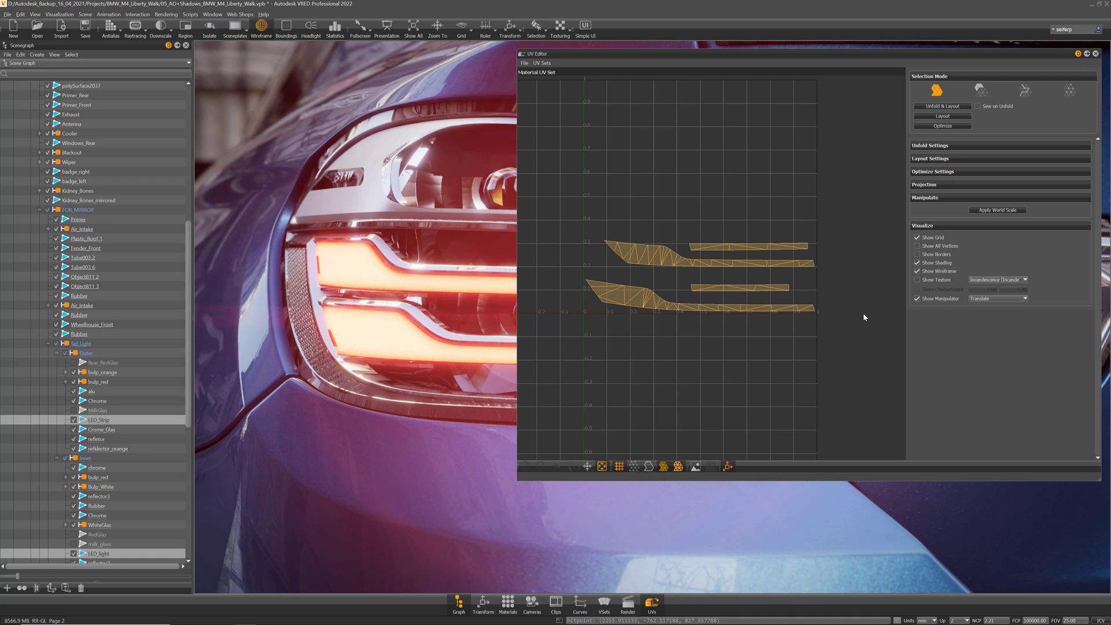
{"action": "left_click", "coordinate": [678, 466]}
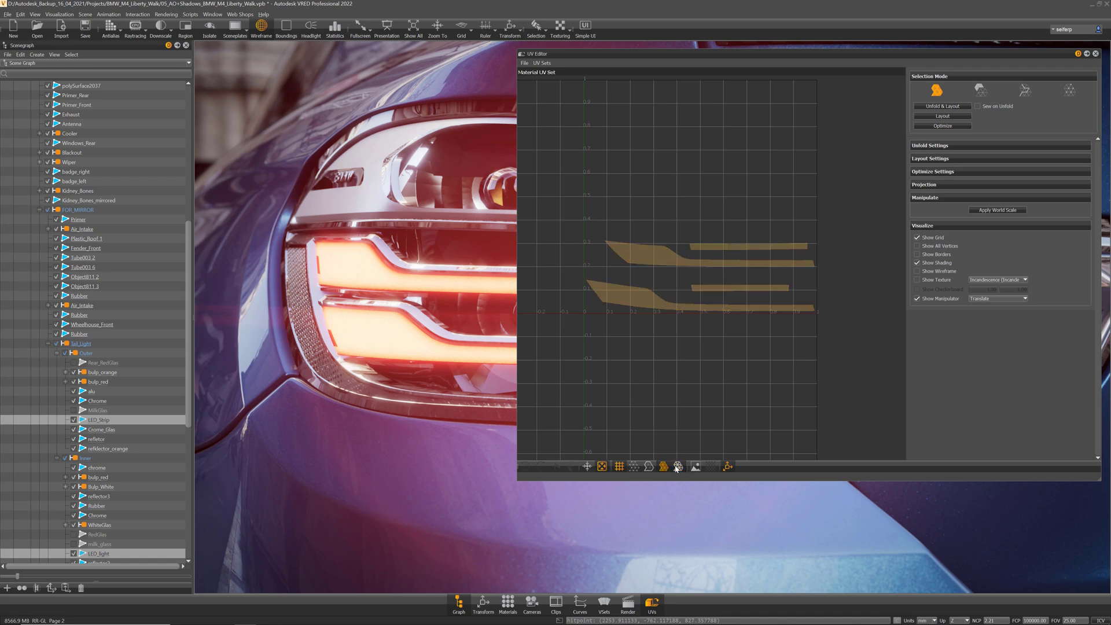
Hide the UV grid and save a 1024 × 1024 px snapshot of the 0 to 1 UV space as uv_texture on the Desktop, overwriting the existing file
{"action": "left_click", "coordinate": [618, 466]}
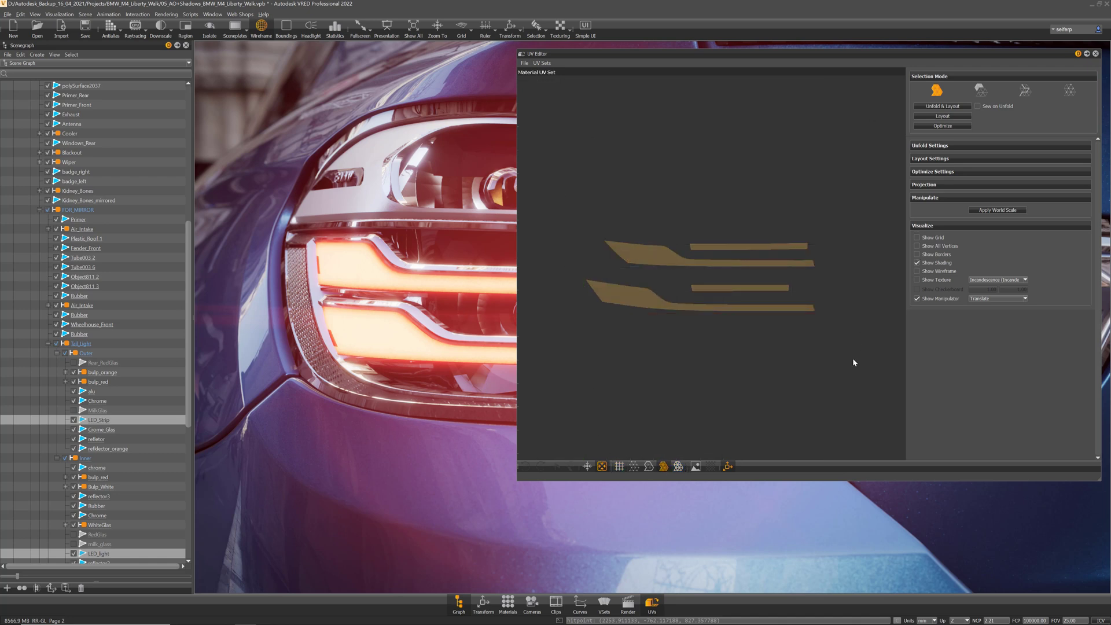
{"action": "left_click", "coordinate": [524, 62]}
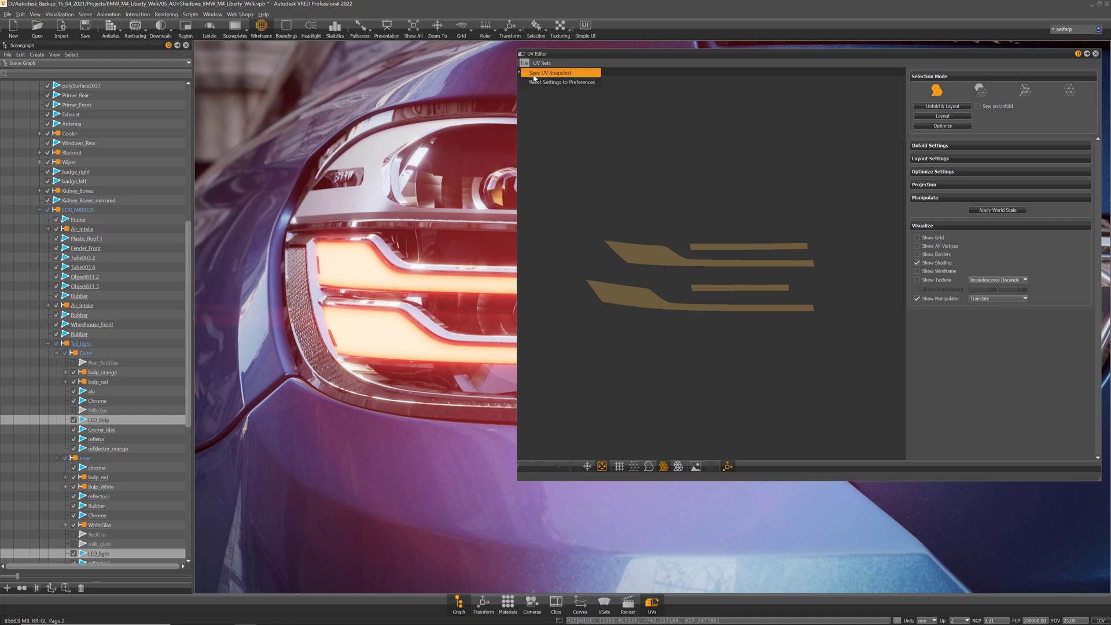
{"action": "left_click", "coordinate": [534, 73]}
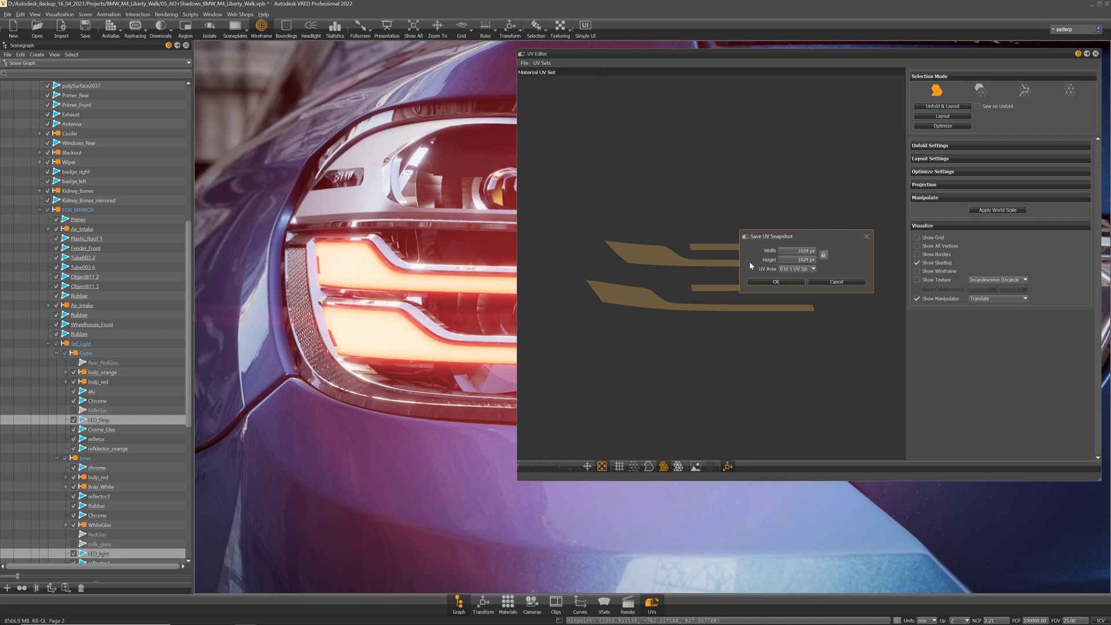
{"action": "left_click", "coordinate": [776, 281]}
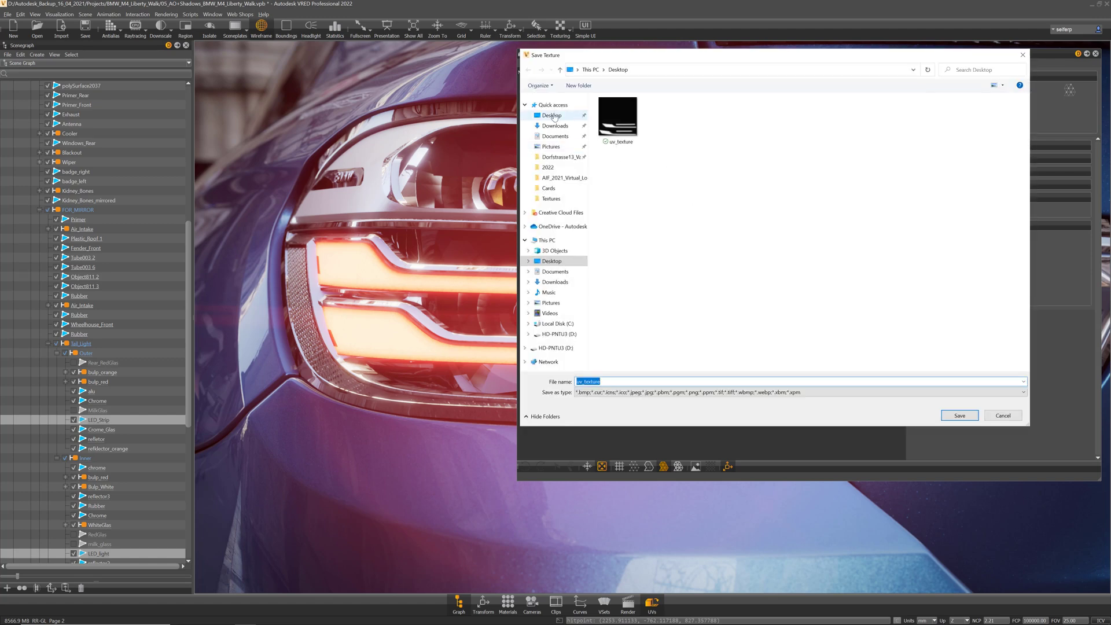
{"action": "left_click", "coordinate": [553, 116]}
{"action": "left_click", "coordinate": [618, 119]}
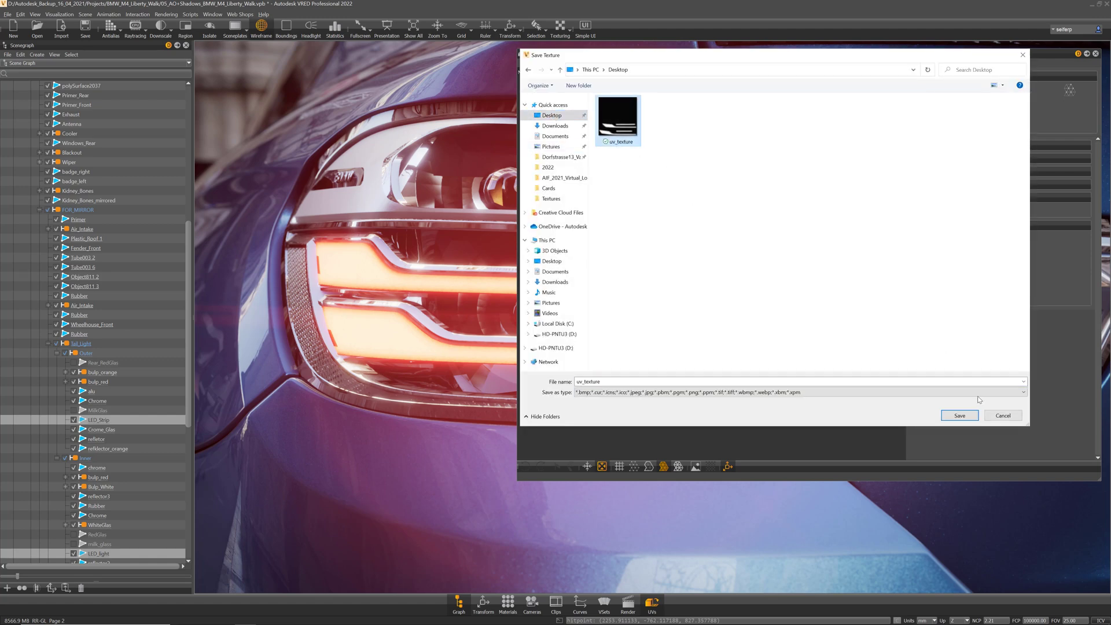
{"action": "left_click", "coordinate": [959, 415]}
{"action": "left_click", "coordinate": [575, 319]}
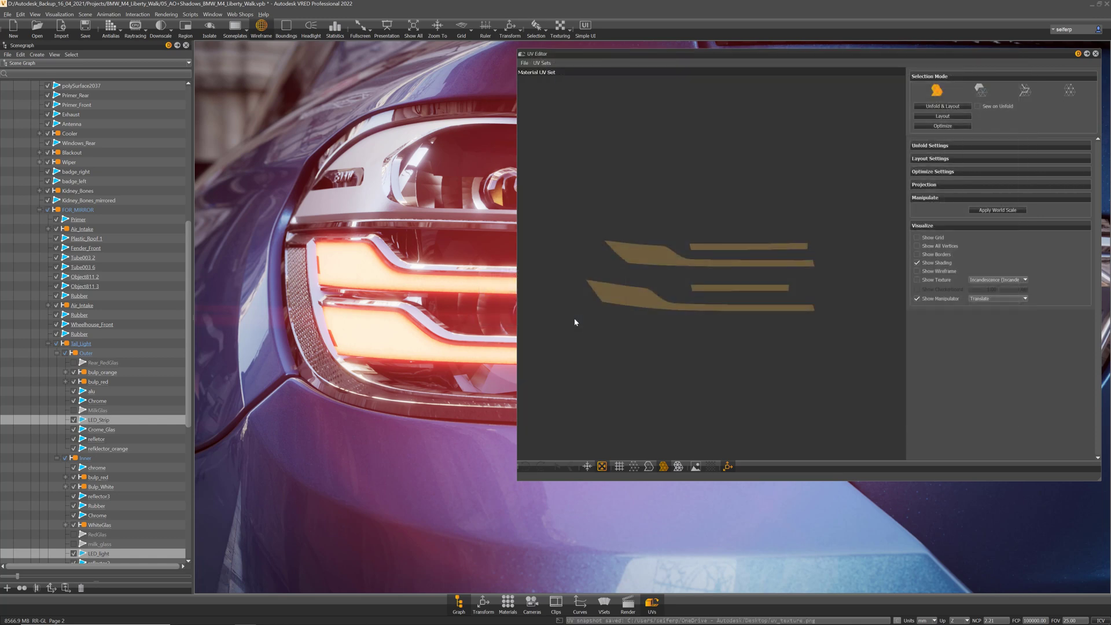
Switch to Photoshop and open the uv_texture PNG from the Desktop
{"action": "left_click", "coordinate": [267, 616]}
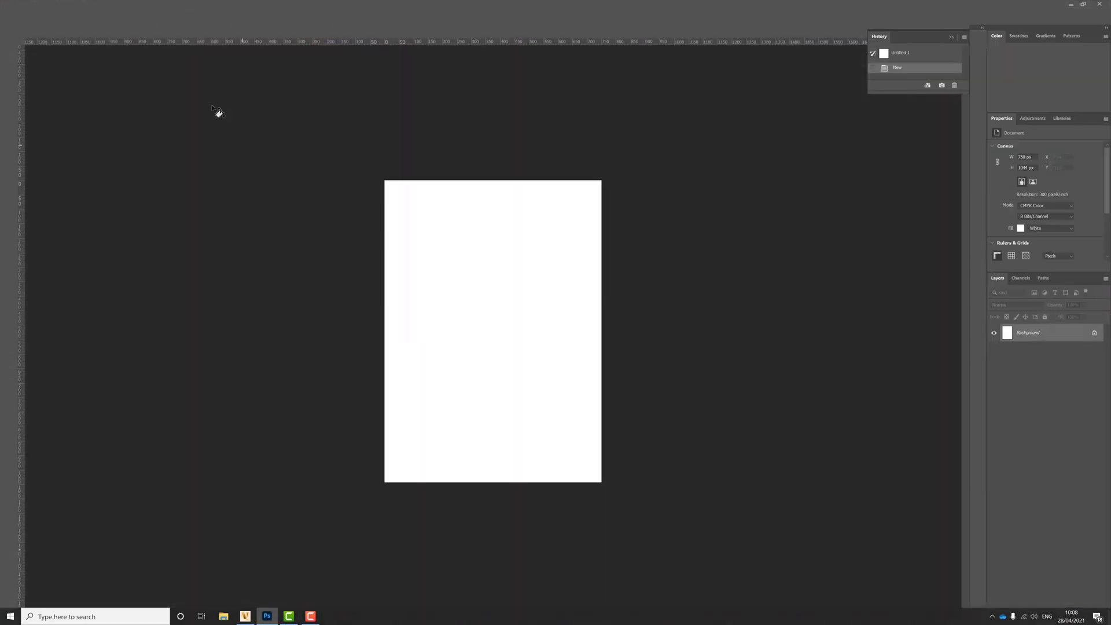
{"action": "left_click", "coordinate": [19, 5]}
{"action": "left_click", "coordinate": [35, 23]}
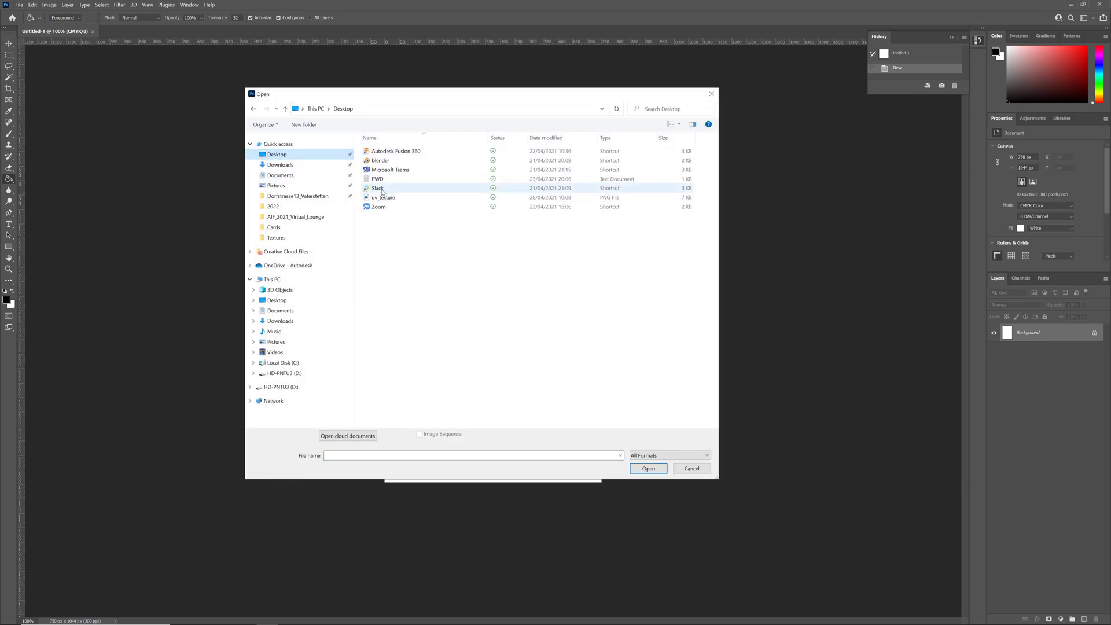
{"action": "double_click", "coordinate": [385, 199]}
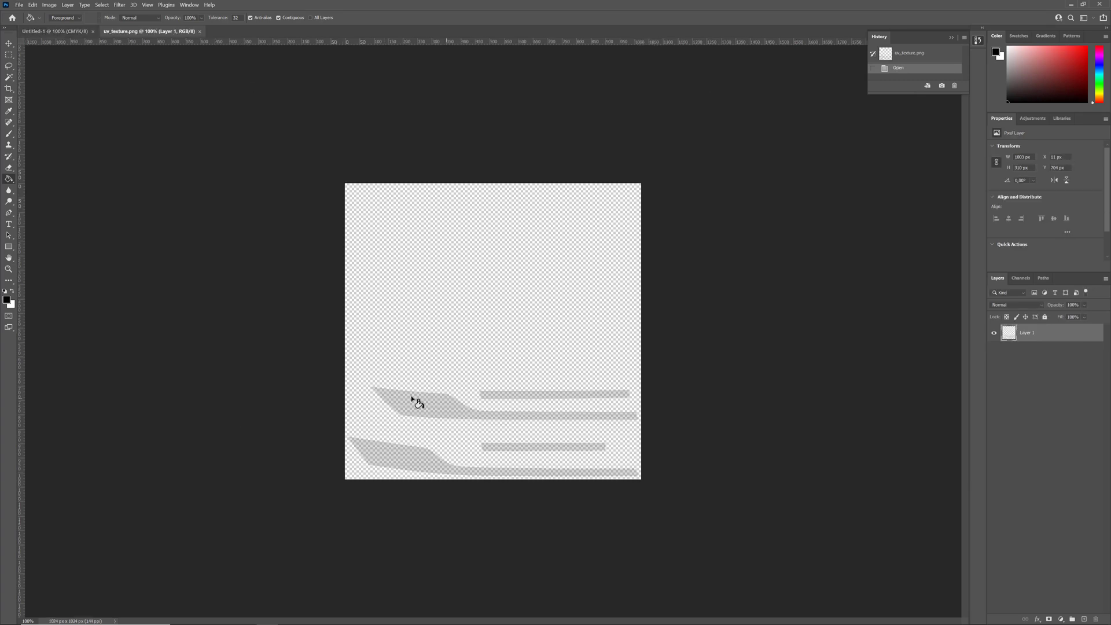
Select the transparent area around the LED strip shapes with the Magic Wand and add a new layer
{"action": "left_click", "coordinate": [8, 77]}
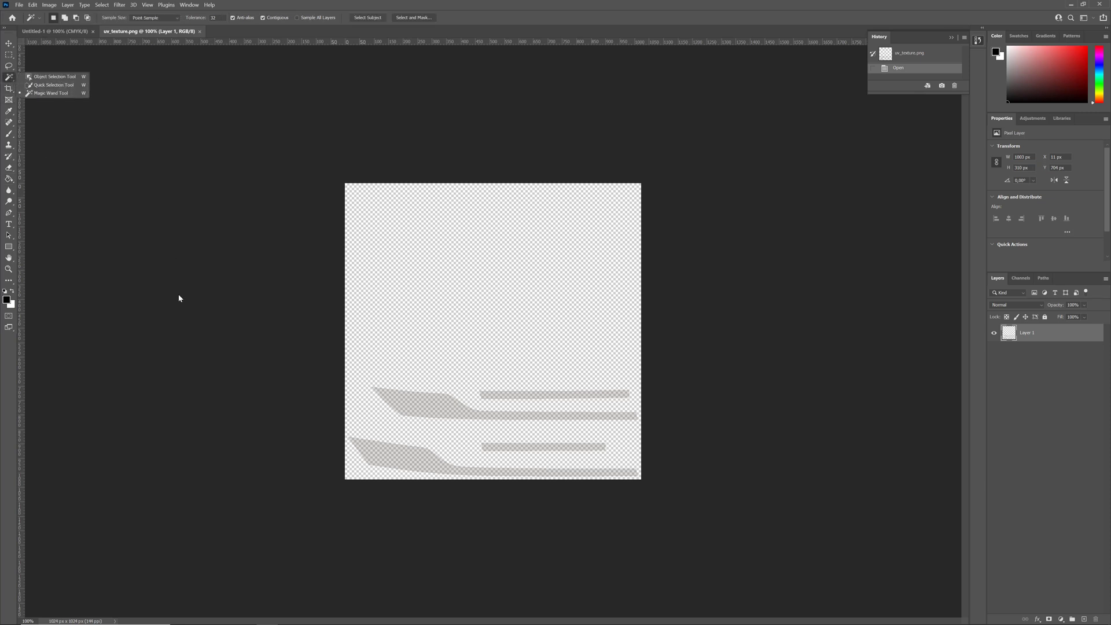
{"action": "left_click", "coordinate": [470, 342]}
{"action": "left_click", "coordinate": [1105, 279]}
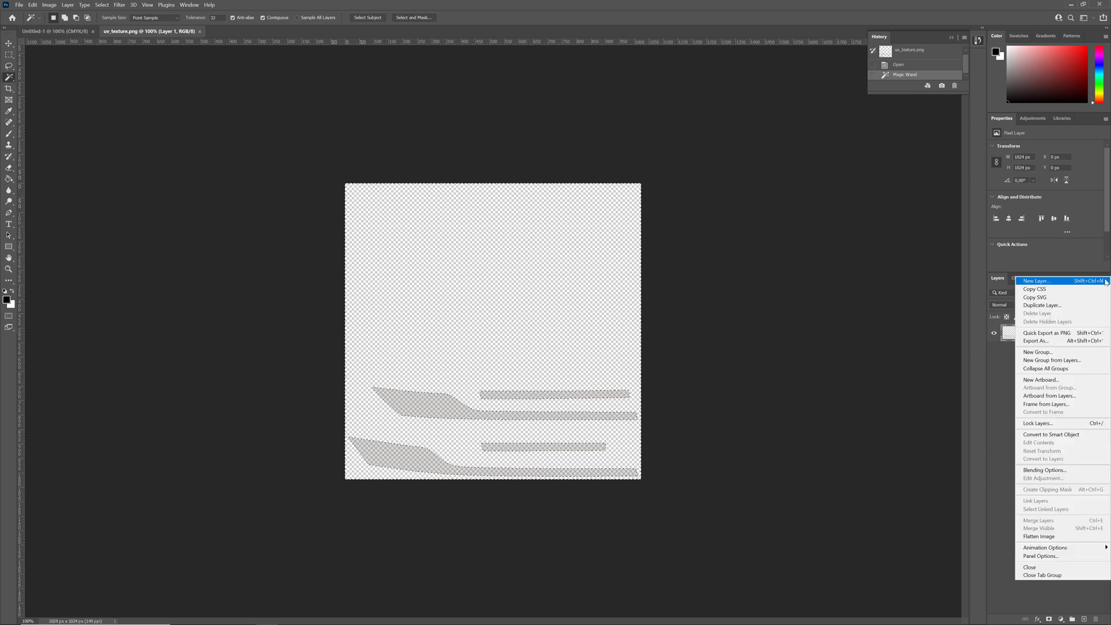
{"action": "left_click", "coordinate": [1046, 282]}
{"action": "left_click", "coordinate": [627, 198]}
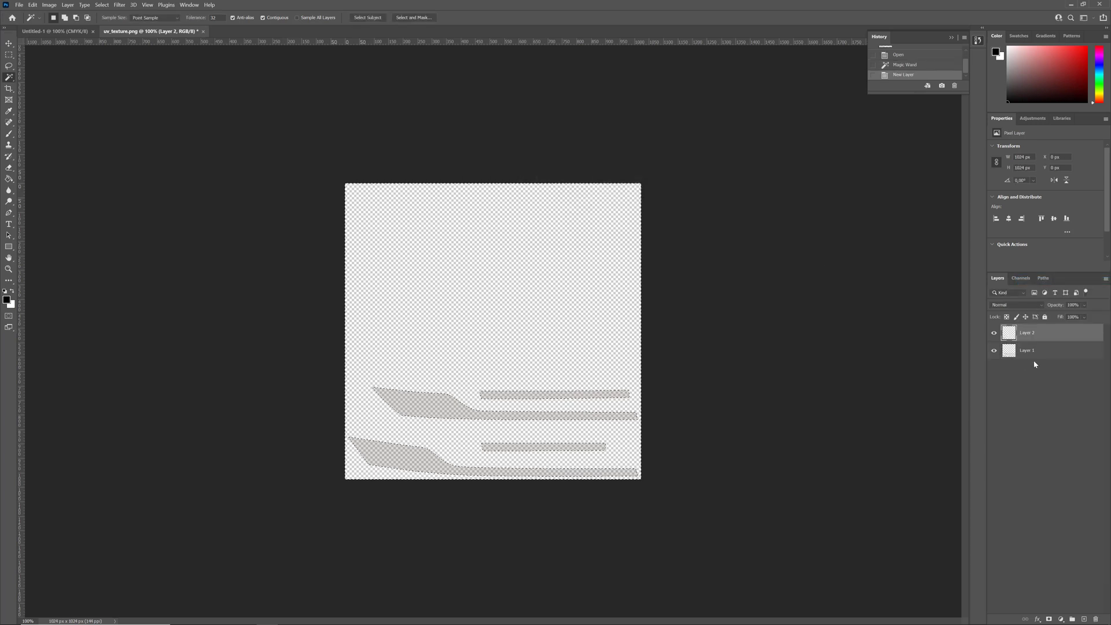
Invert the selection to the LED strip shapes and fill them with white on the new layer using the Paint Bucket
{"action": "left_click", "coordinate": [12, 292]}
{"action": "left_click", "coordinate": [8, 179]}
{"action": "left_click", "coordinate": [446, 408]}
{"action": "key", "text": "ctrl+z"}
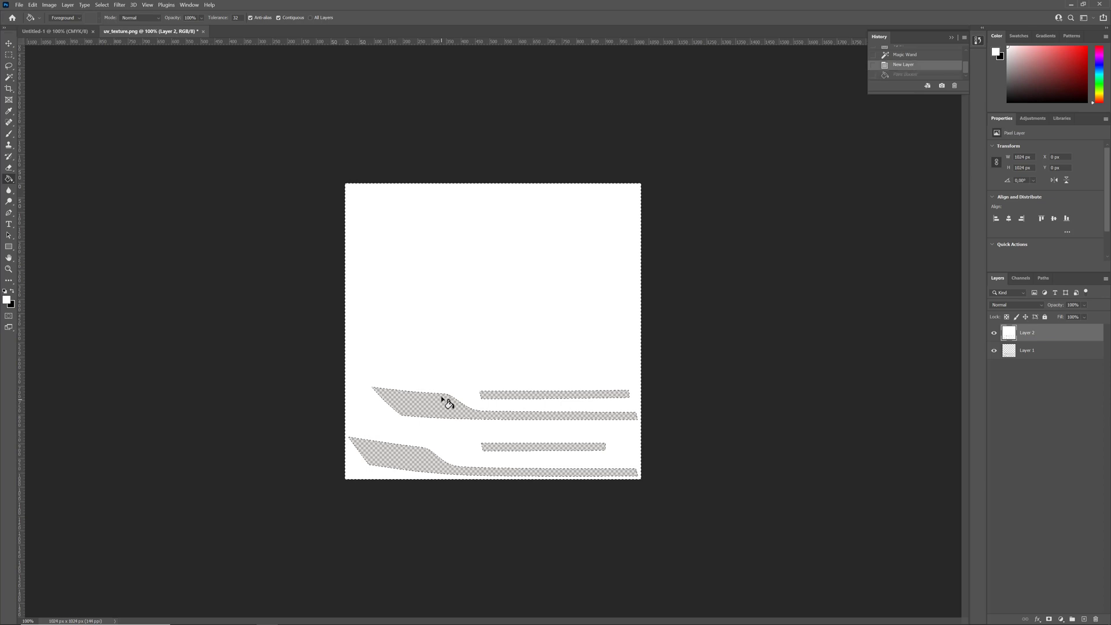
{"action": "key", "text": "ctrl+shift+i"}
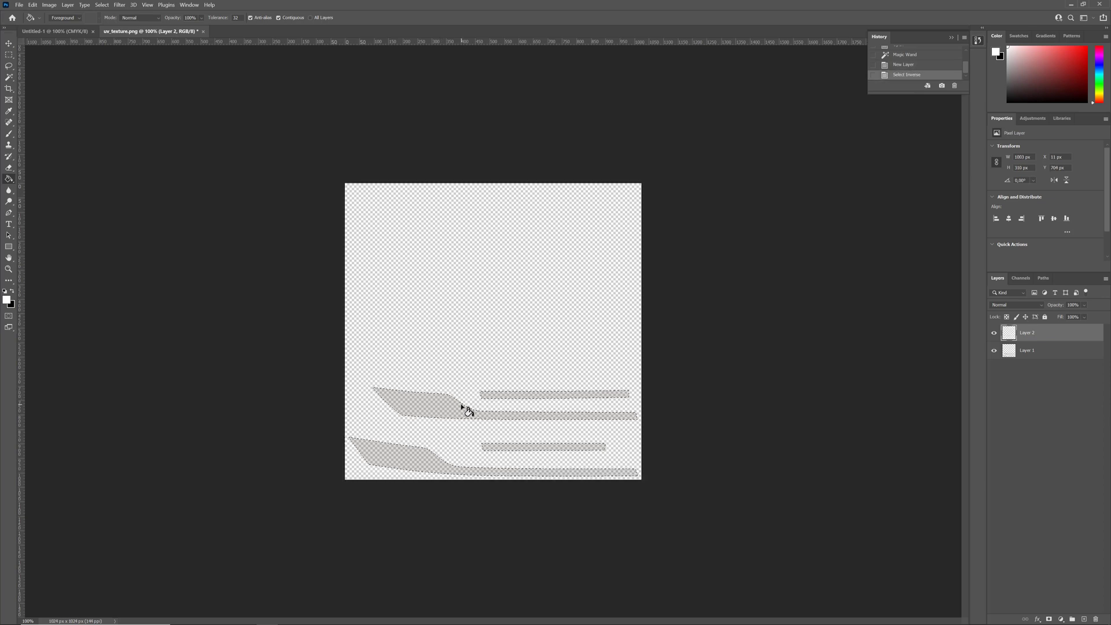
{"action": "left_click", "coordinate": [450, 413]}
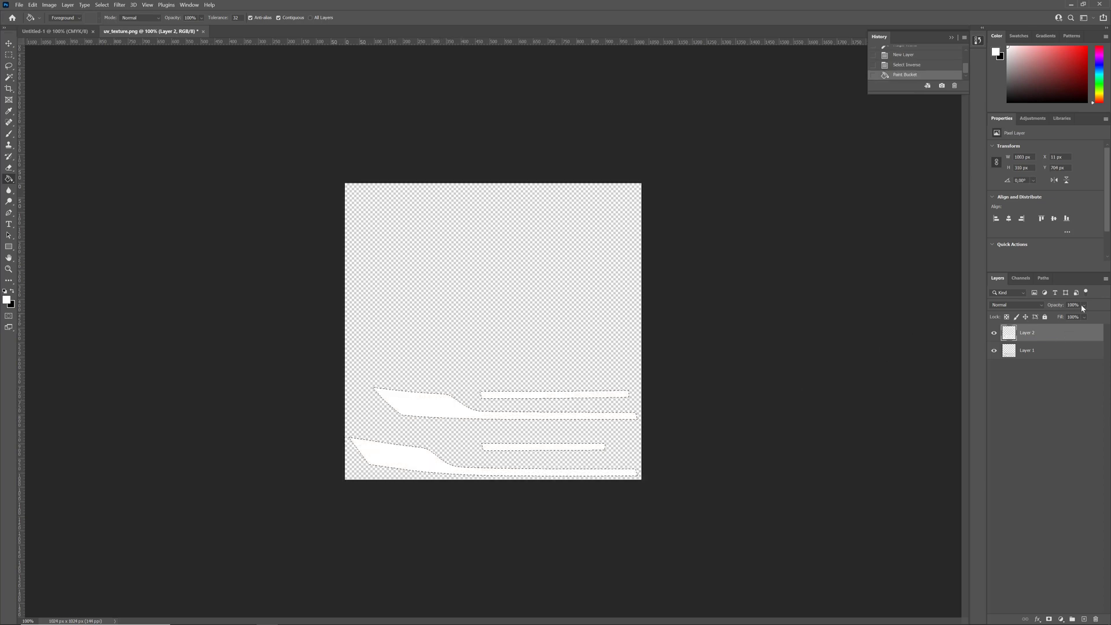
Add another layer beneath the white strips layer, clear the selection and fill the whole layer with black
{"action": "left_click", "coordinate": [1106, 279]}
{"action": "left_click", "coordinate": [1045, 289]}
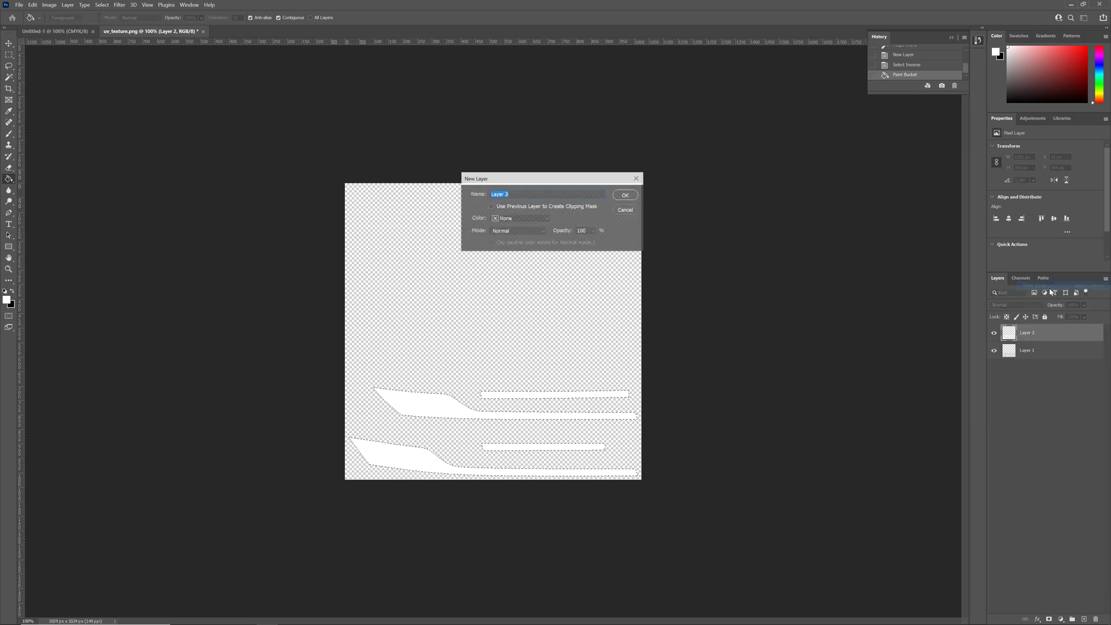
{"action": "key", "text": "Return"}
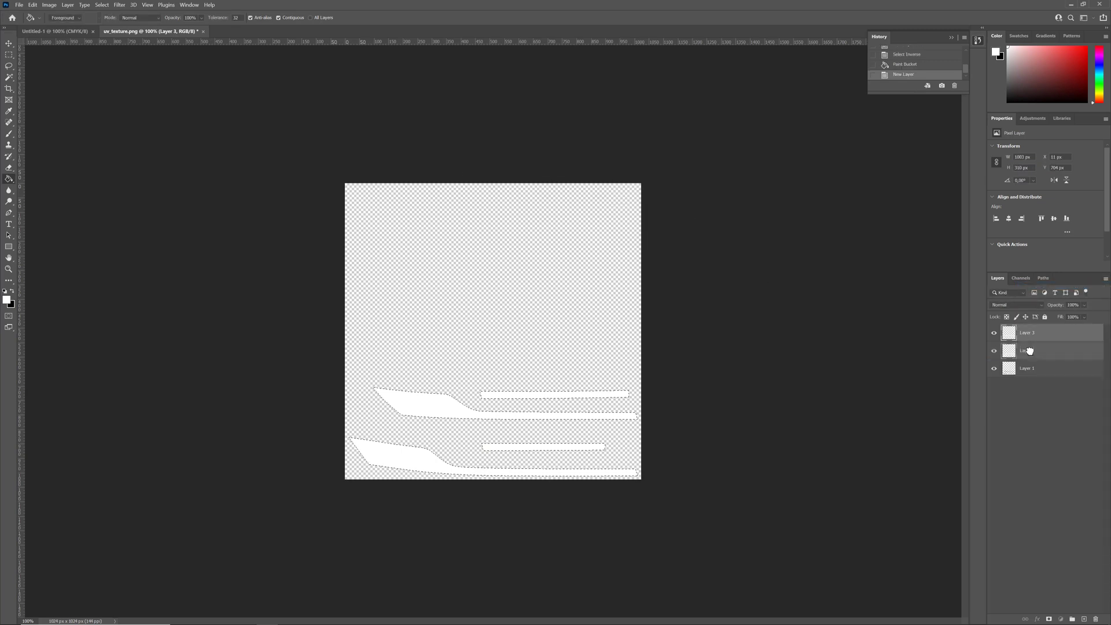
{"action": "left_click_drag", "start_coordinate": [1029, 351], "coordinate": [1029, 327]}
{"action": "left_click", "coordinate": [14, 291]}
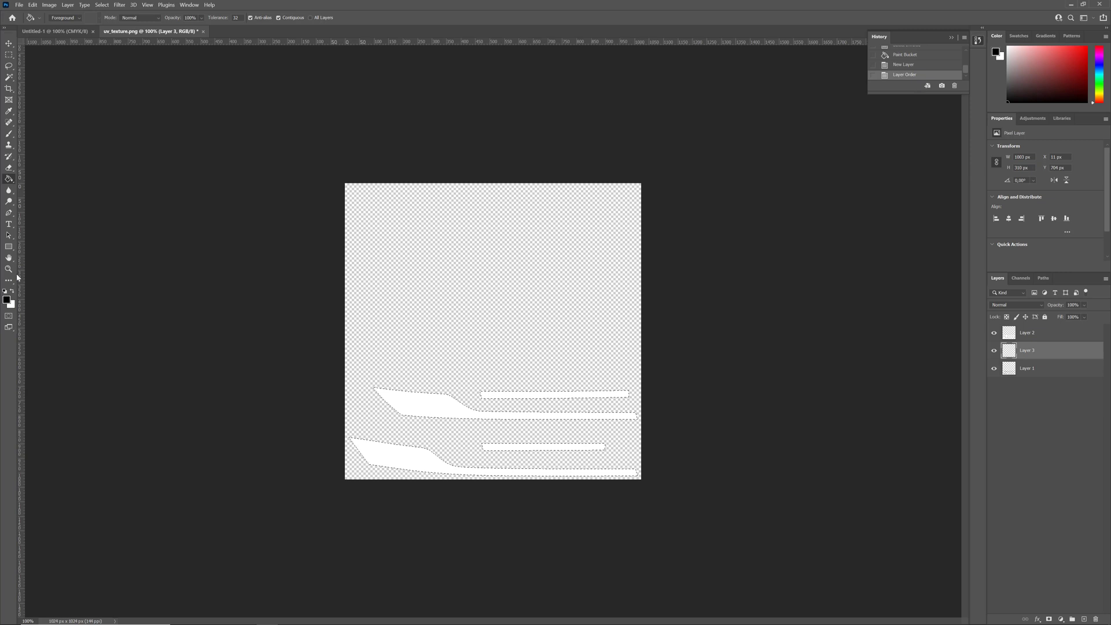
{"action": "key", "text": "ctrl+d"}
{"action": "left_click", "coordinate": [422, 317]}
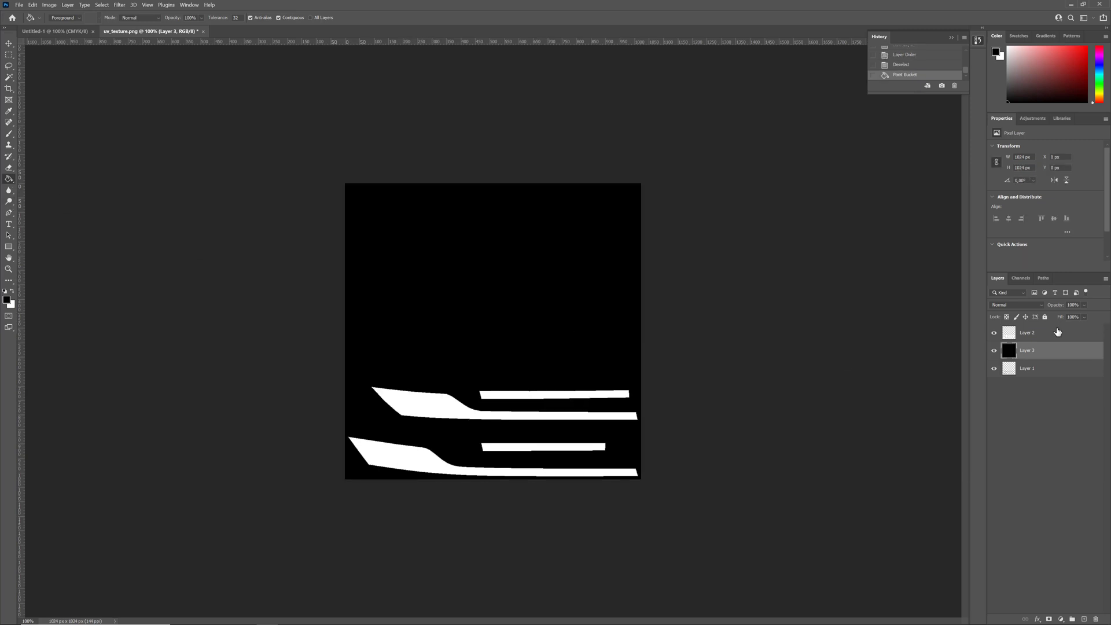
Delete the original snapshot layer, Layer 1, and merge the white strips layer with the black background layer
{"action": "left_click", "coordinate": [1057, 332]}
{"action": "left_click", "coordinate": [1040, 373]}
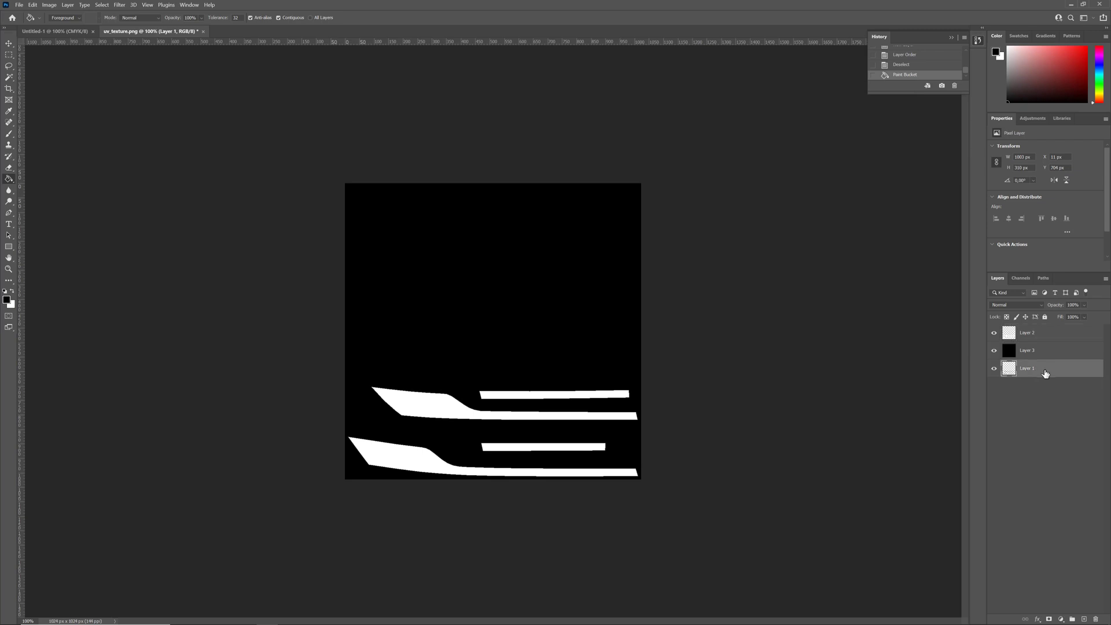
{"action": "left_click_drag", "start_coordinate": [1044, 373], "coordinate": [1094, 619]}
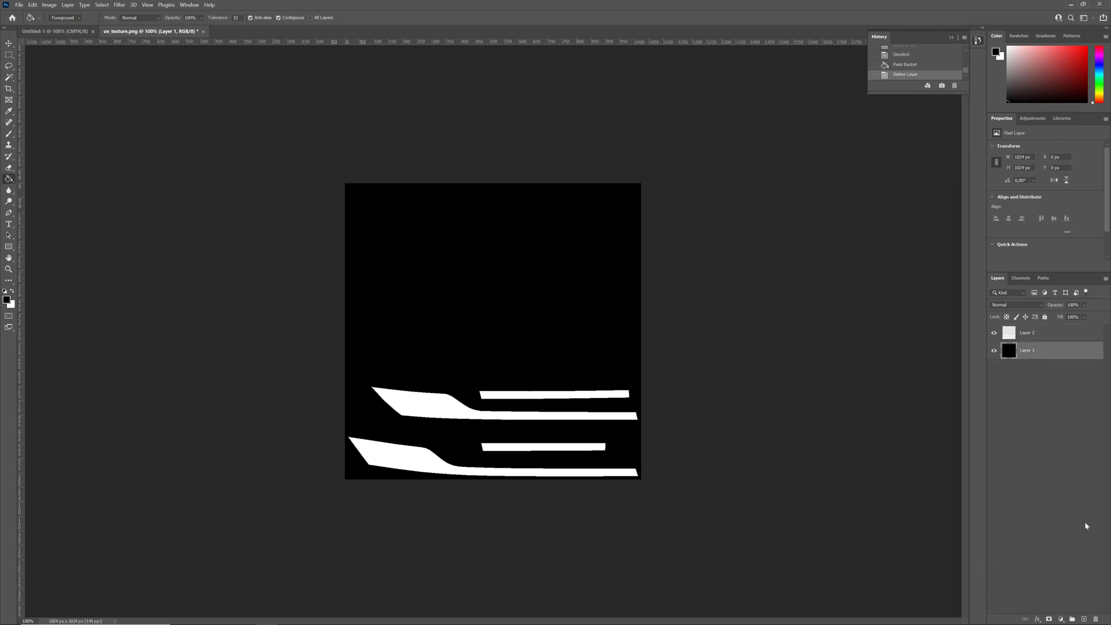
{"action": "left_click", "coordinate": [1039, 342], "text": "shift"}
{"action": "right_click", "coordinate": [1040, 342]}
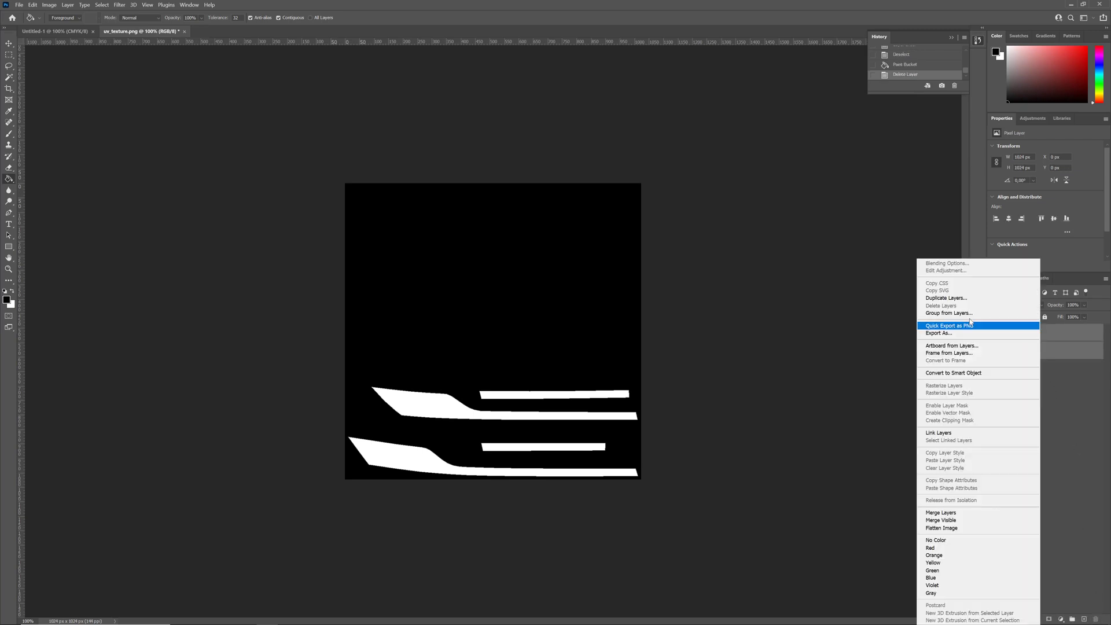
{"action": "left_click", "coordinate": [949, 515]}
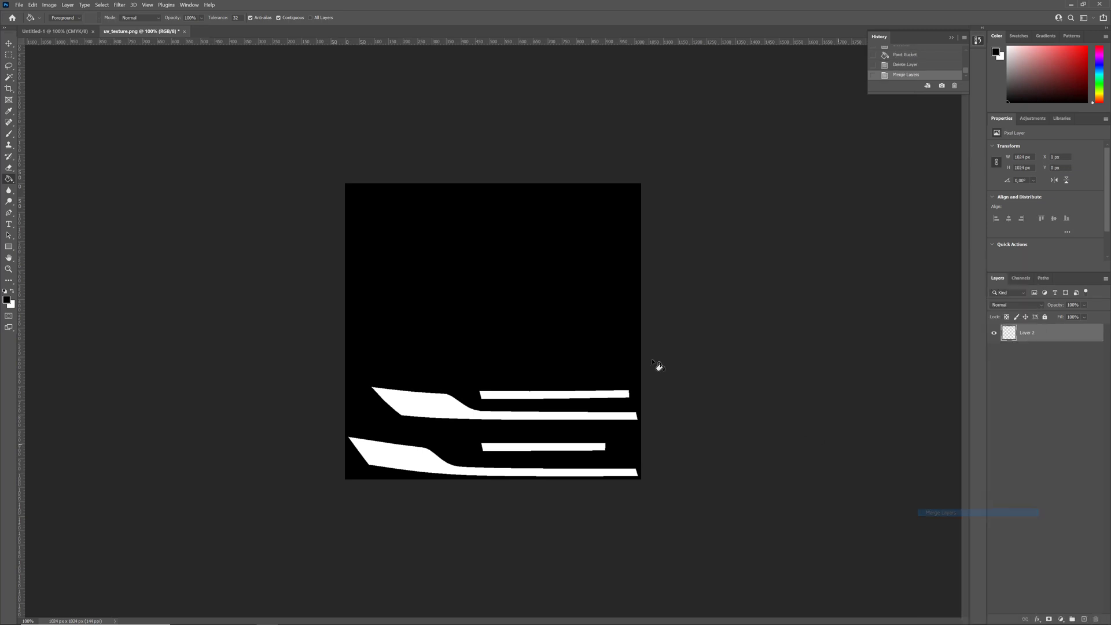
Apply a Gaussian Blur with a radius of 10 pixels to the merged layer
{"action": "left_click", "coordinate": [121, 6]}
{"action": "mouse_move", "coordinate": [144, 107]}
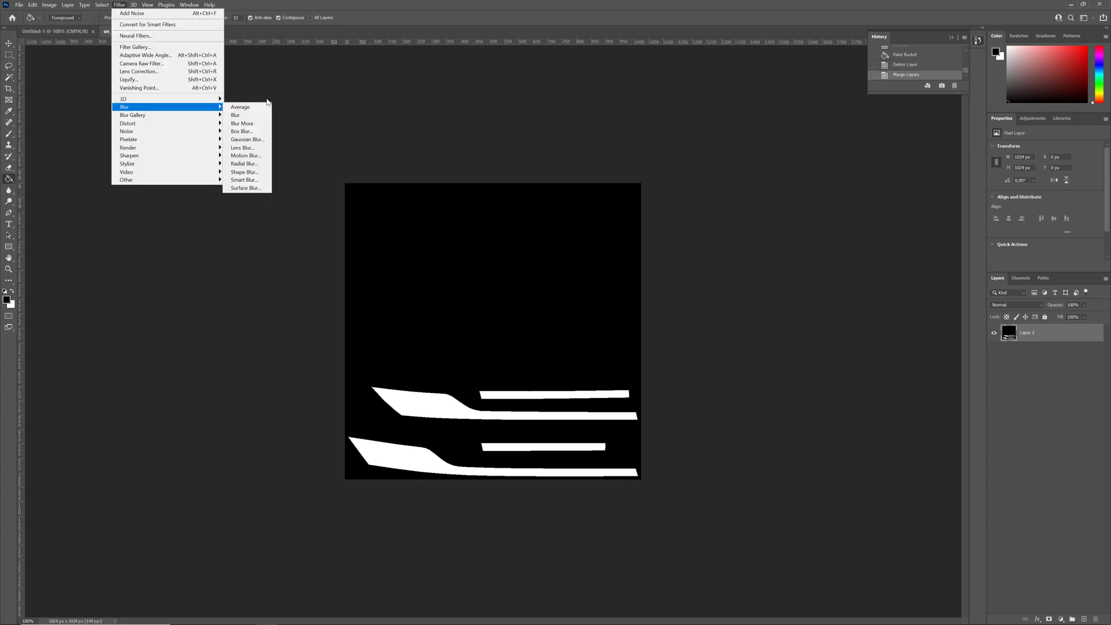
{"action": "left_click", "coordinate": [248, 140]}
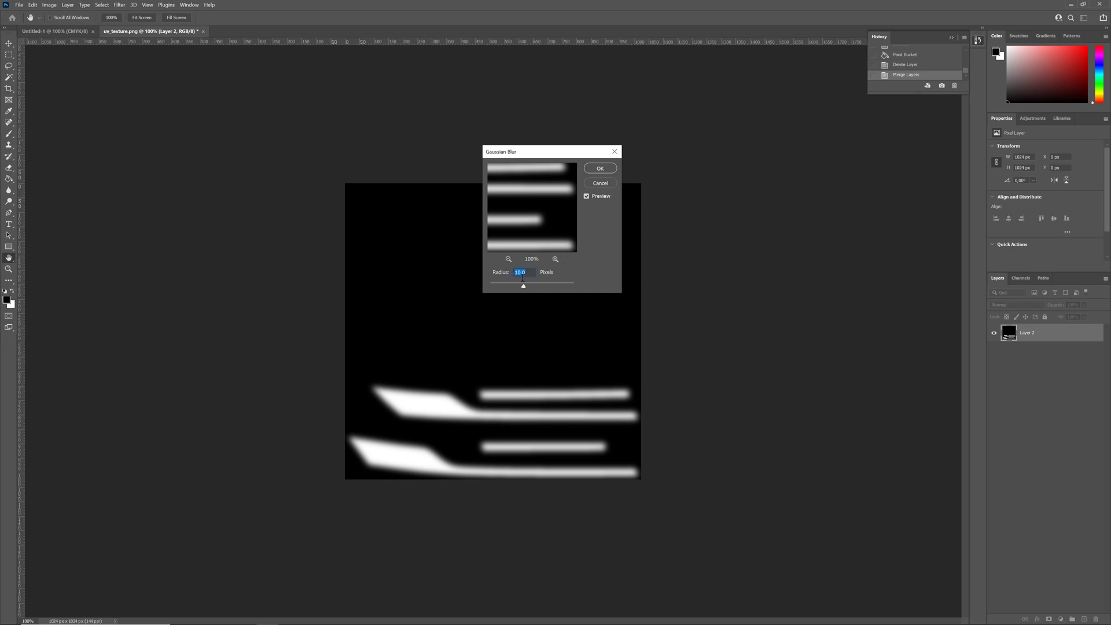
{"action": "left_click_drag", "start_coordinate": [524, 287], "coordinate": [529, 288]}
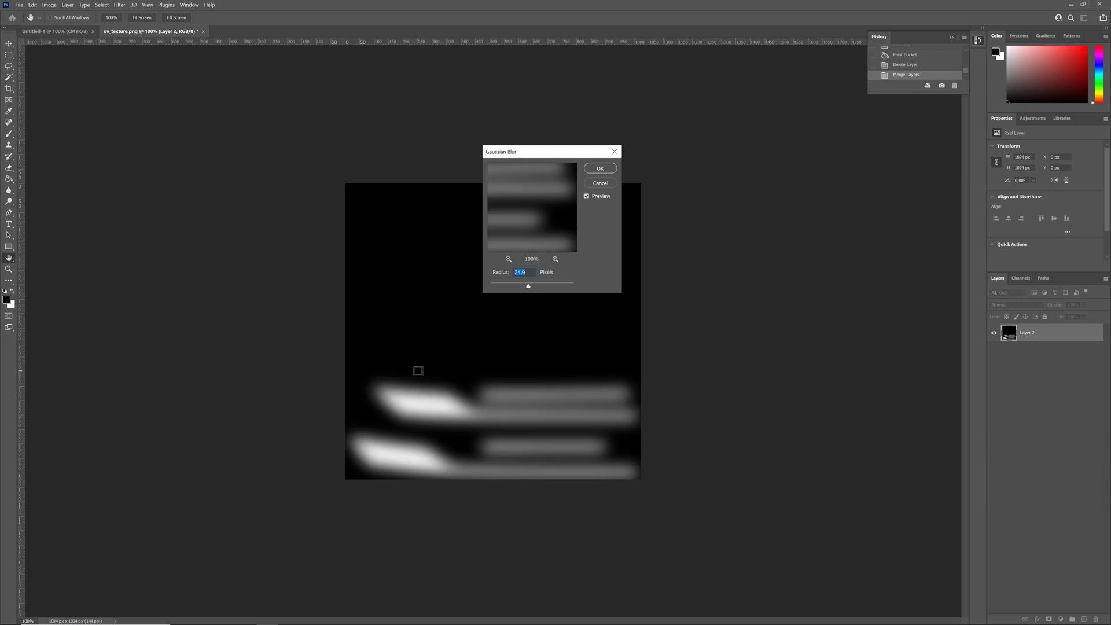
{"action": "type", "text": "10"}
{"action": "left_click", "coordinate": [600, 169]}
Add 10% noise to the blurred layer with Gaussian distribution and Monochromatic turned off
{"action": "left_click", "coordinate": [120, 6]}
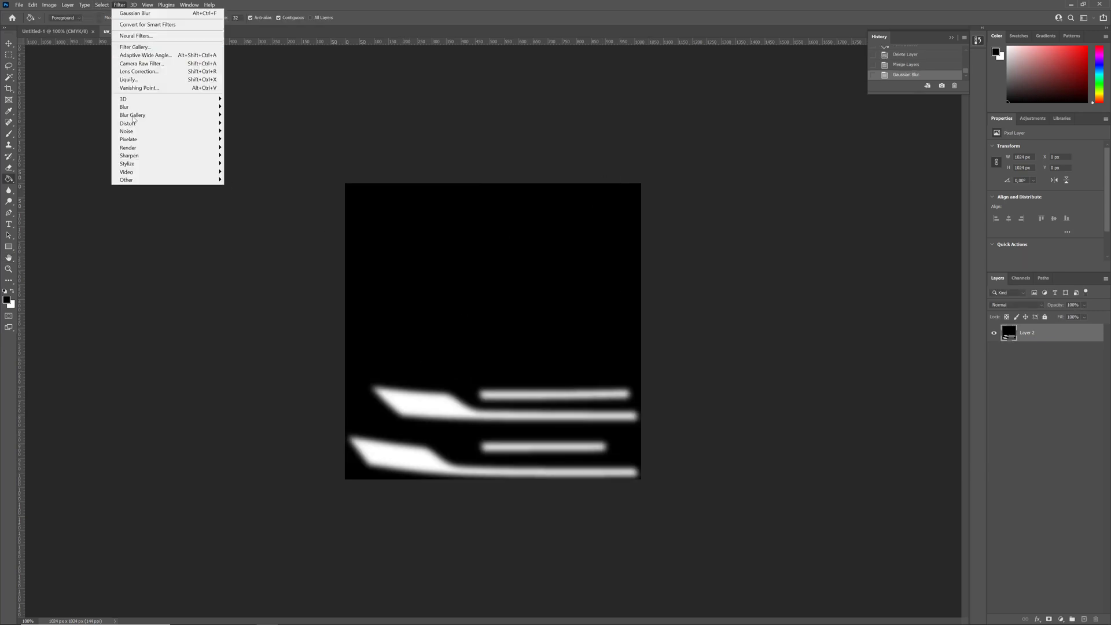
{"action": "mouse_move", "coordinate": [141, 132]}
{"action": "left_click", "coordinate": [239, 132]}
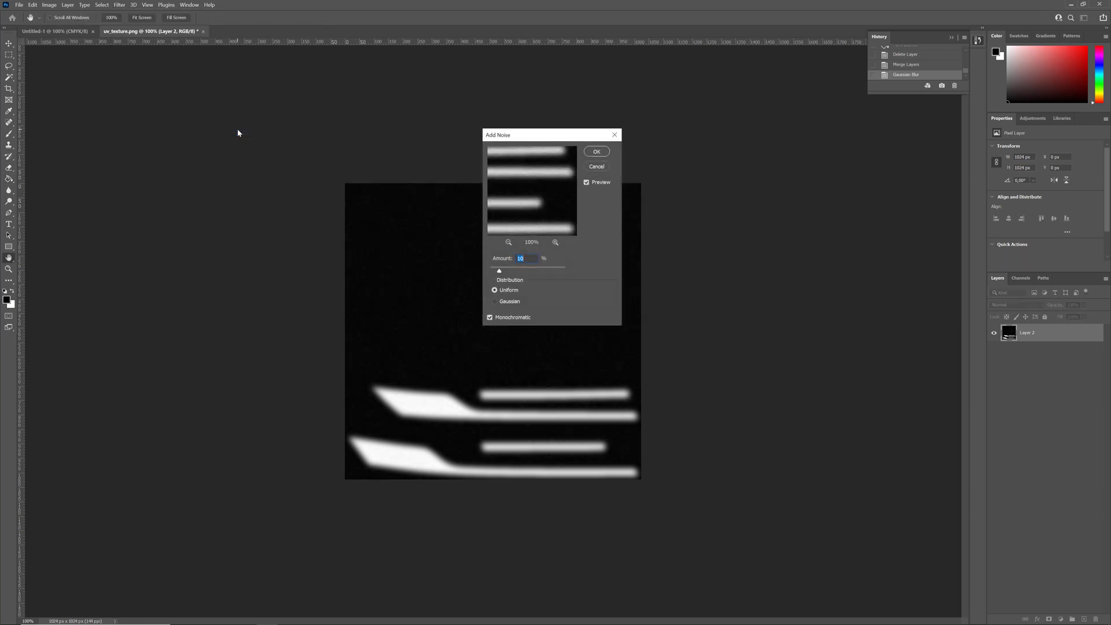
{"action": "left_click", "coordinate": [494, 301]}
{"action": "left_click", "coordinate": [490, 317]}
{"action": "left_click", "coordinate": [601, 154]}
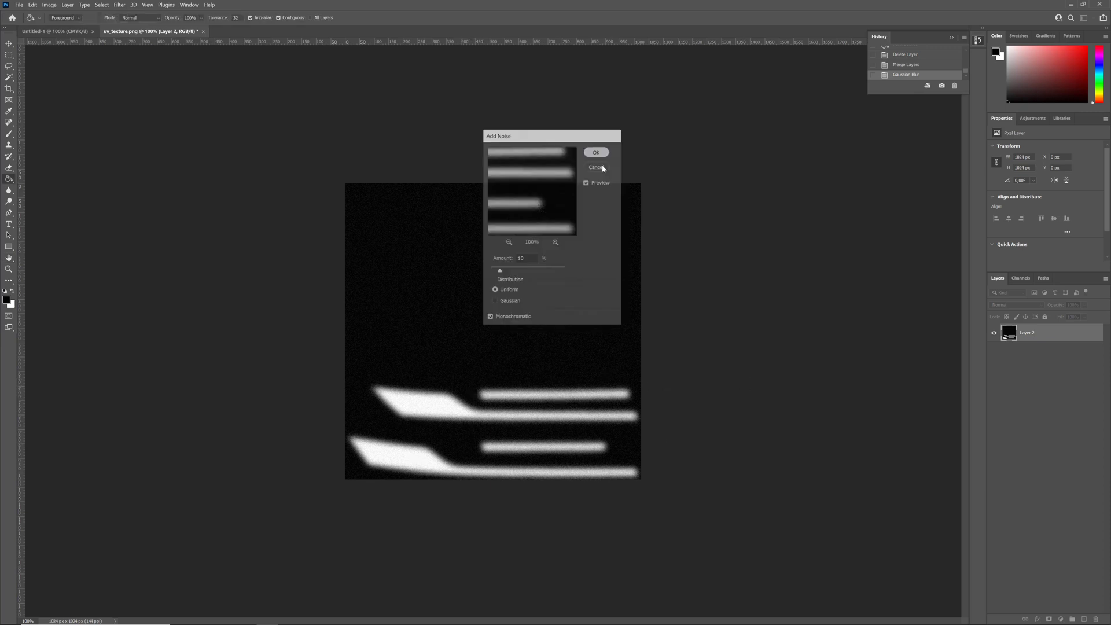
Save the texture on the computer as a PNG copy named ram on the Desktop, using the large file size option
{"action": "left_click", "coordinate": [25, 8]}
{"action": "left_click", "coordinate": [35, 105]}
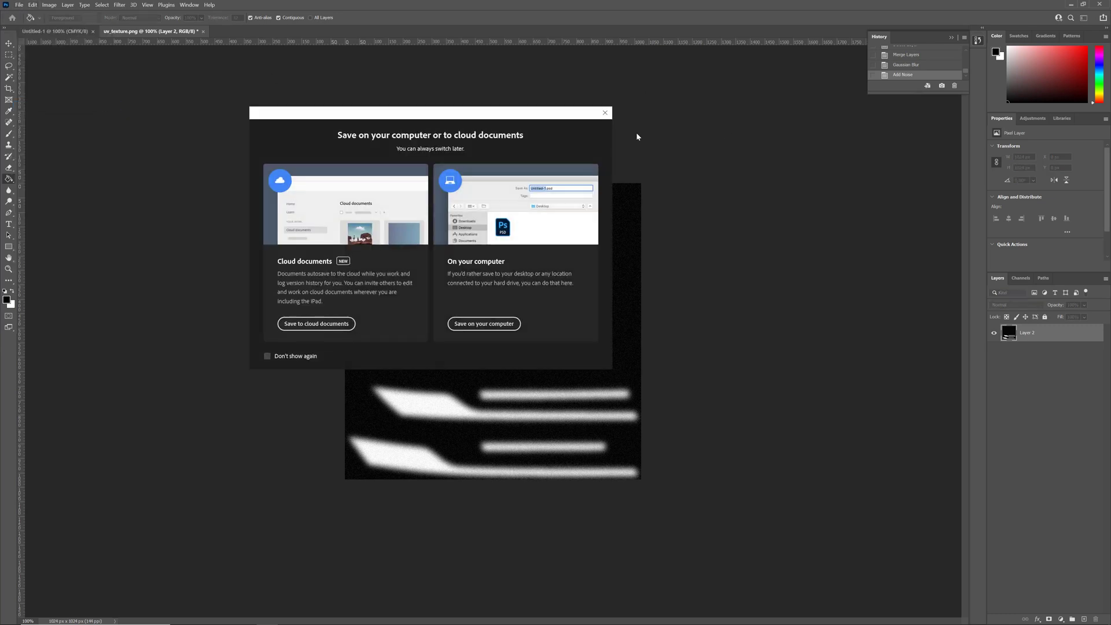
{"action": "left_click", "coordinate": [476, 325]}
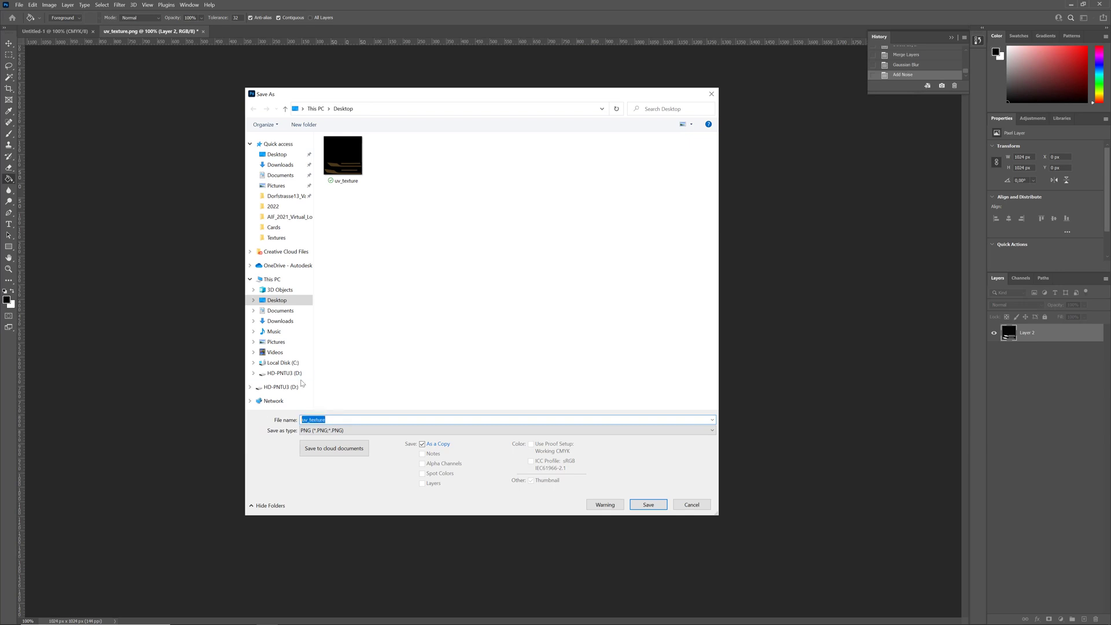
{"action": "type", "text": "ramp"}
{"action": "key", "text": "Return"}
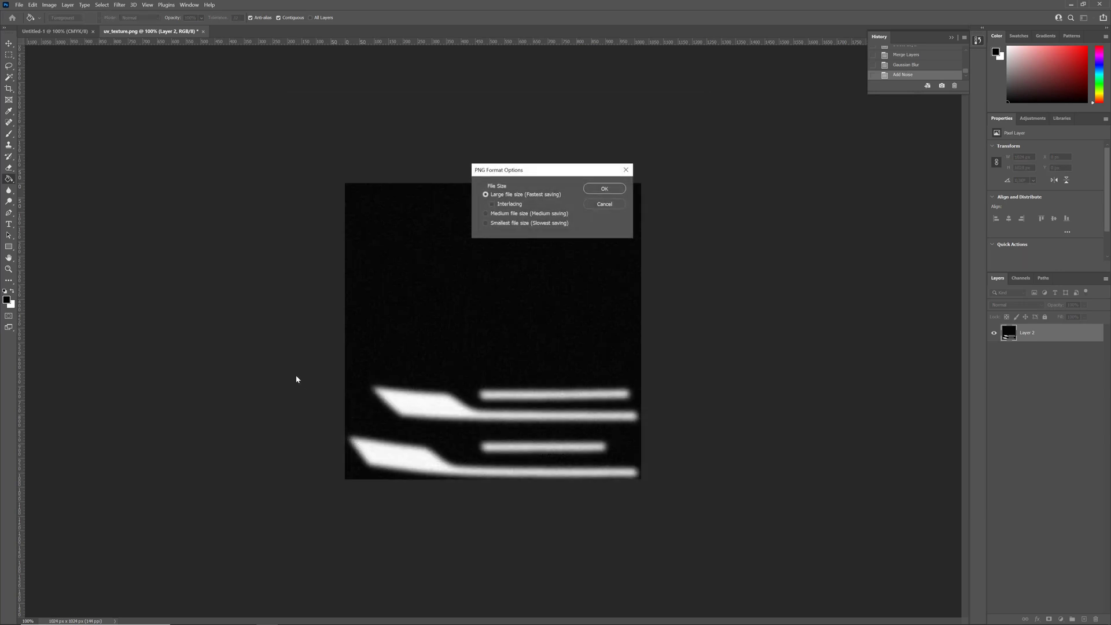
{"action": "left_click", "coordinate": [612, 191]}
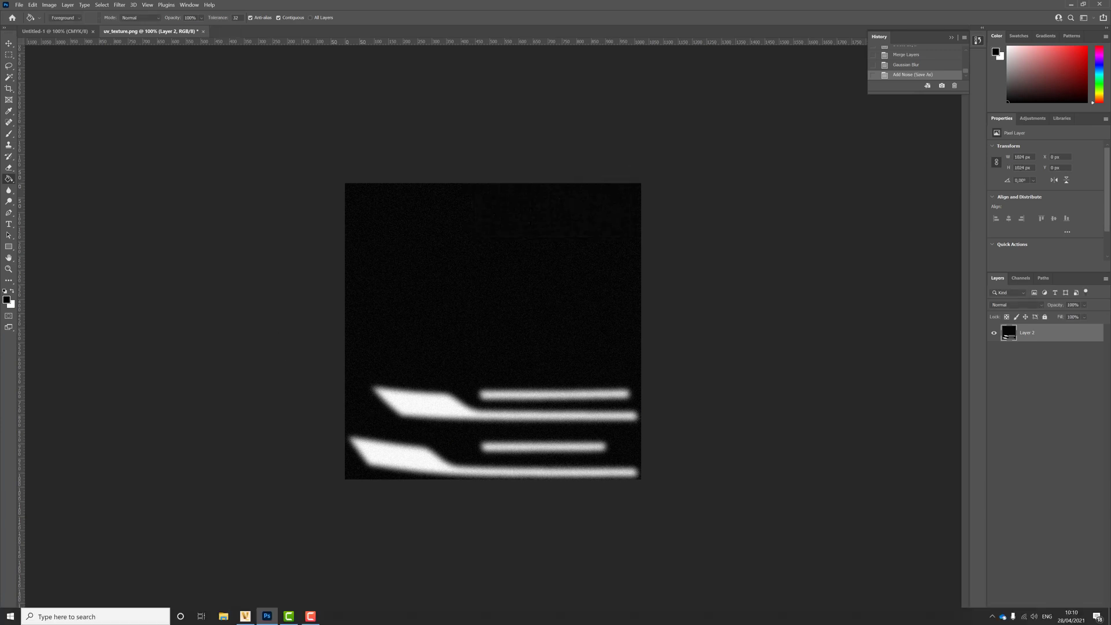
Switch to VRED and create a new Plastic material in the Material Editor
{"action": "left_click", "coordinate": [317, 618]}
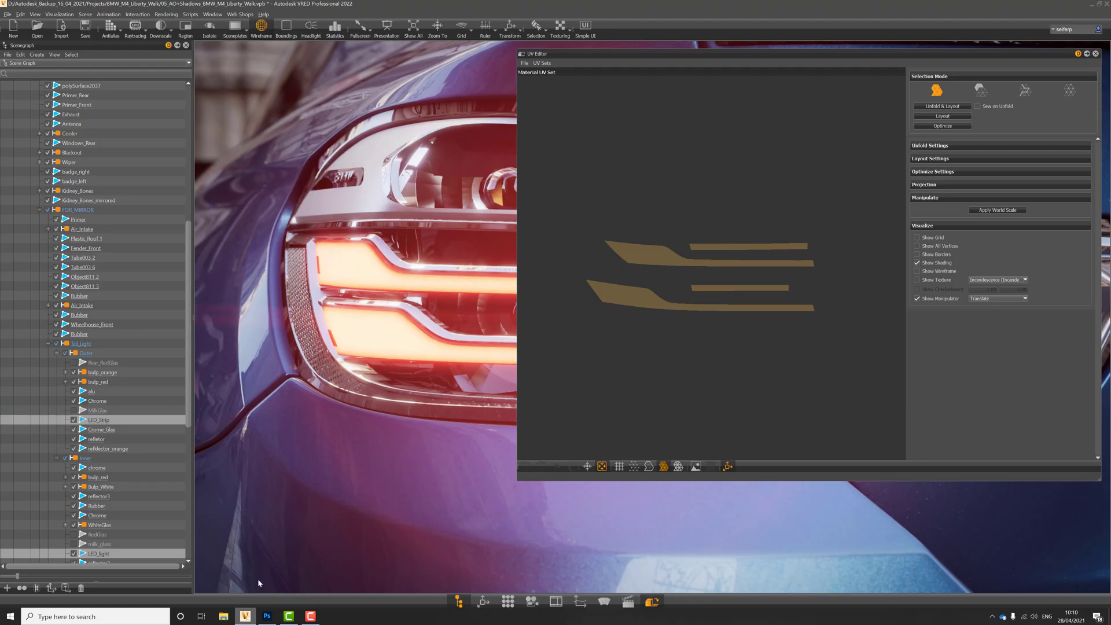
{"action": "left_click", "coordinate": [508, 603]}
{"action": "left_click_drag", "start_coordinate": [646, 96], "coordinate": [321, 65]}
{"action": "left_click", "coordinate": [408, 170]}
{"action": "right_click", "coordinate": [415, 172]}
{"action": "mouse_move", "coordinate": [474, 179]}
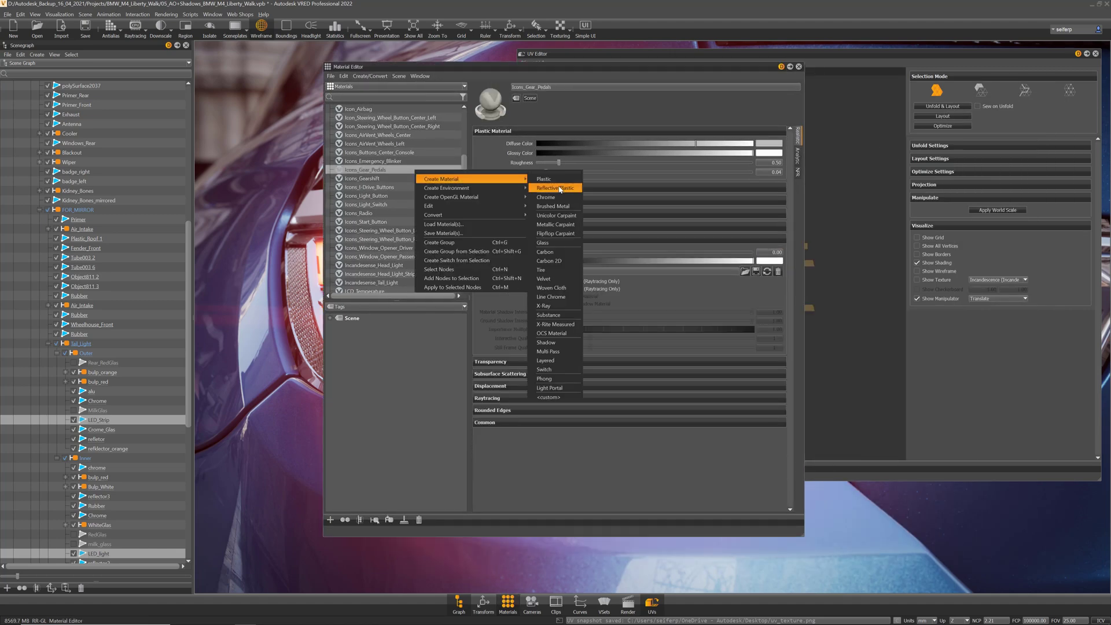
{"action": "left_click", "coordinate": [553, 181]}
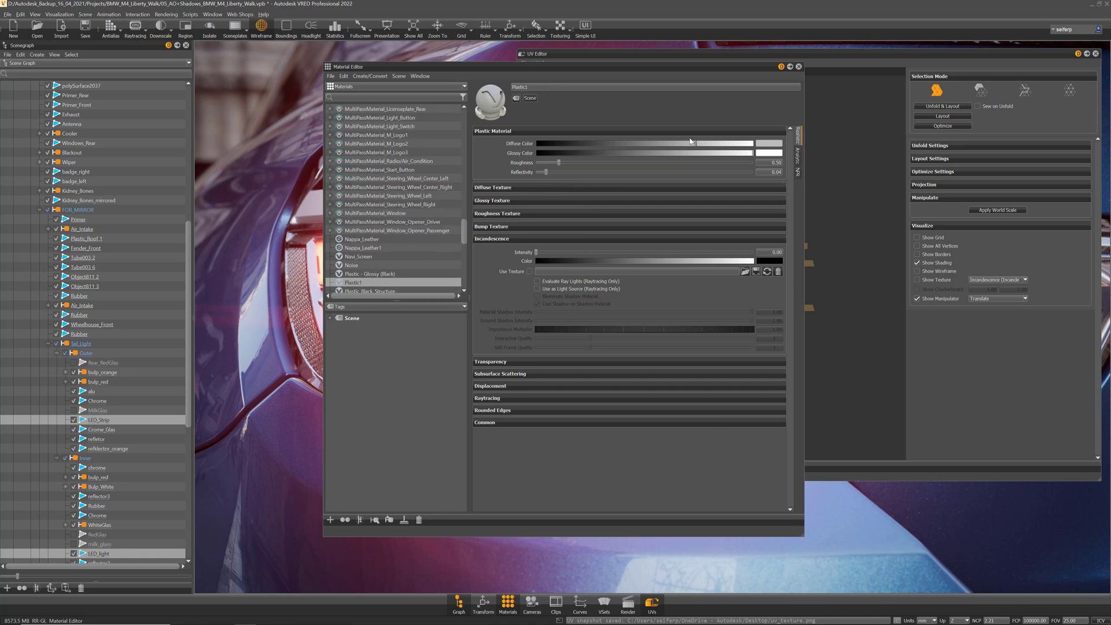
Set the new plastic material's diffuse and glossy colours to black and load the ramp image from the Desktop as its incandescence texture
{"action": "left_click_drag", "start_coordinate": [669, 144], "coordinate": [521, 145]}
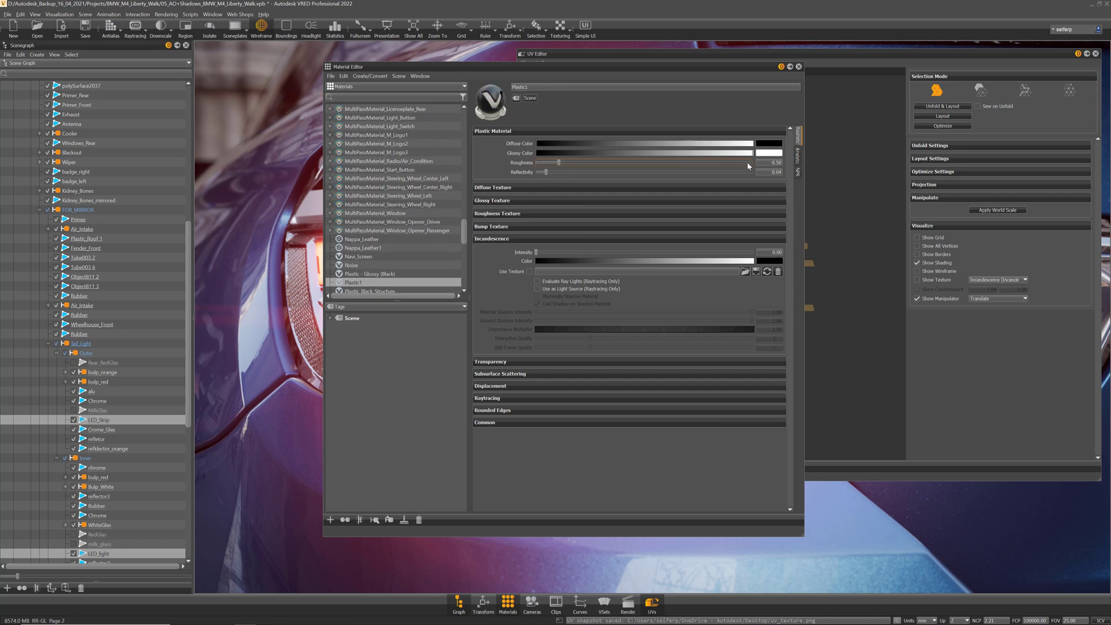
{"action": "left_click_drag", "start_coordinate": [689, 153], "coordinate": [508, 156]}
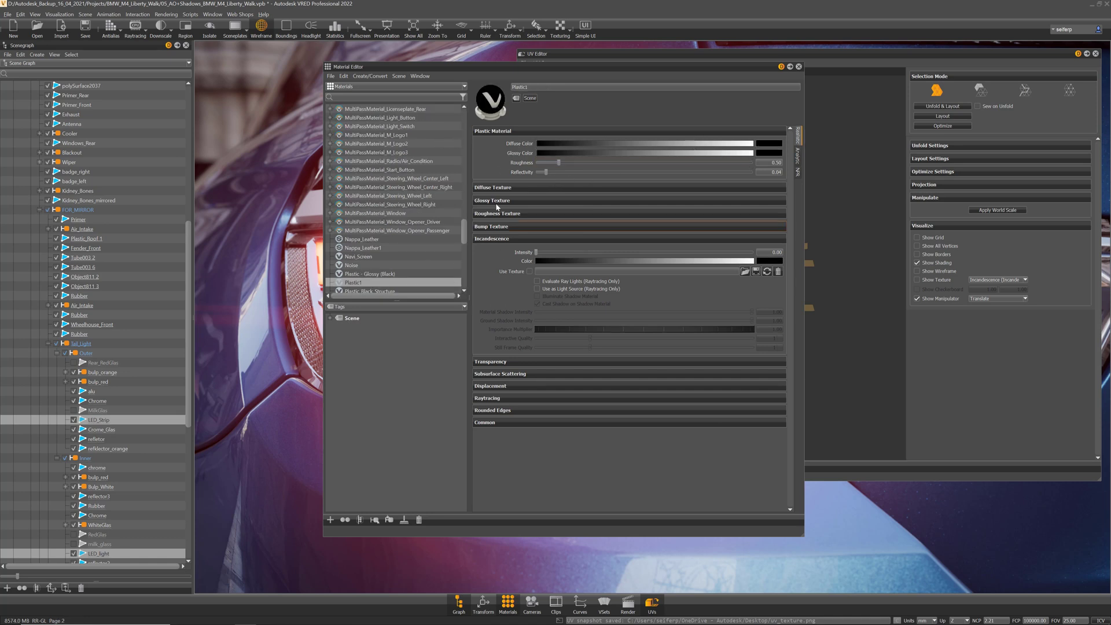
{"action": "left_click", "coordinate": [745, 272]}
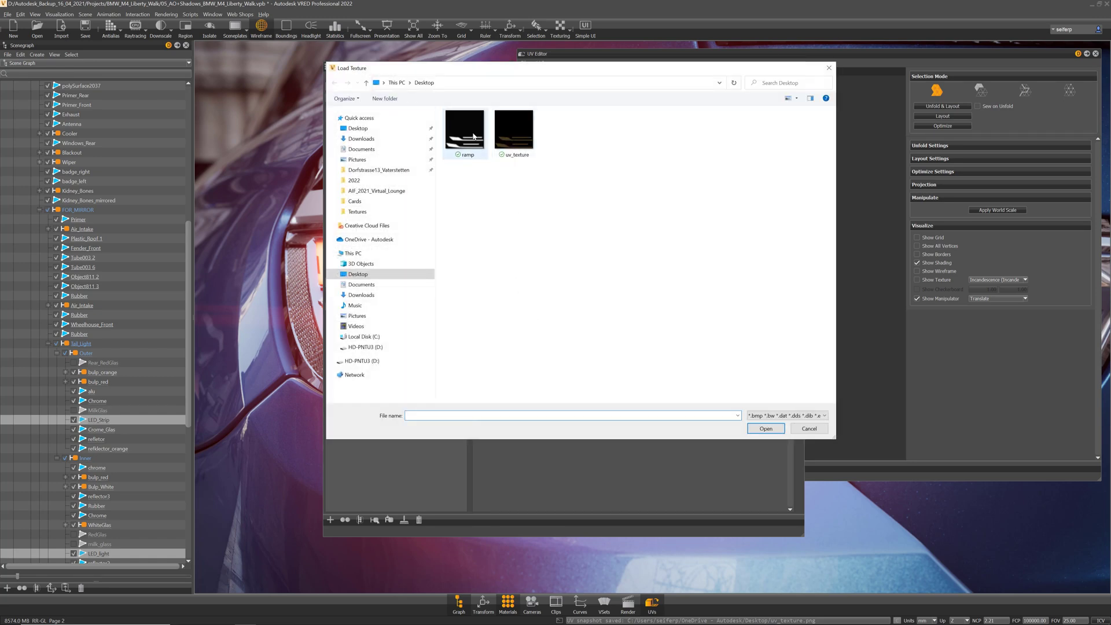
{"action": "double_click", "coordinate": [473, 136]}
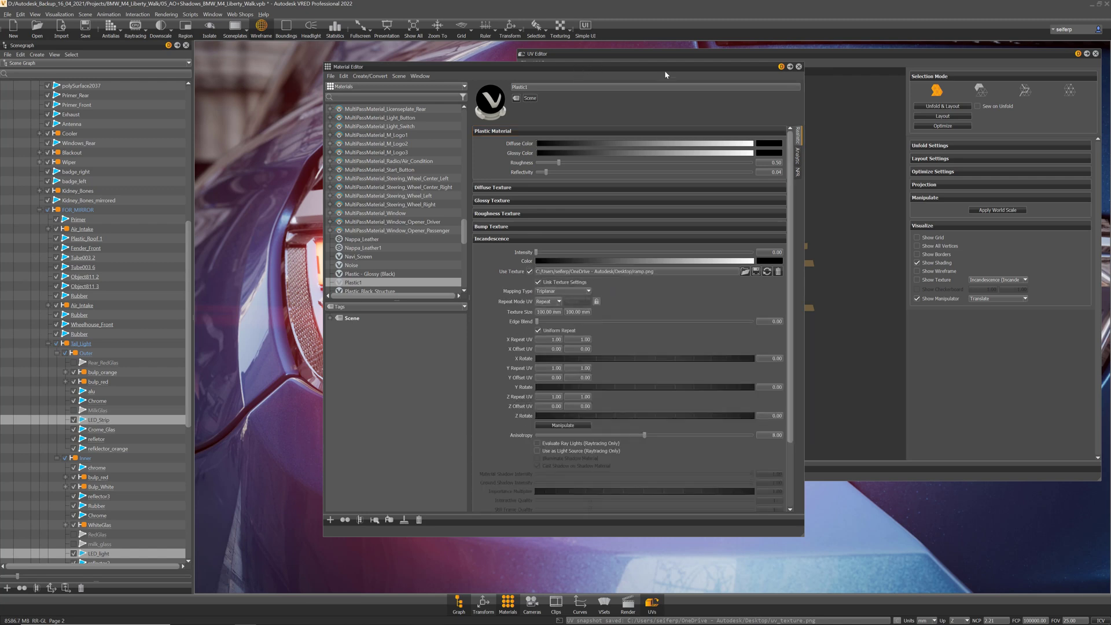
Assign the new plastic material to both the outer and inner taillight LED strips and turn off the wireframe display
{"action": "left_click_drag", "start_coordinate": [705, 75], "coordinate": [772, 62]}
{"action": "left_click_drag", "start_coordinate": [550, 276], "coordinate": [395, 274]}
{"action": "left_click_drag", "start_coordinate": [551, 273], "coordinate": [476, 297]}
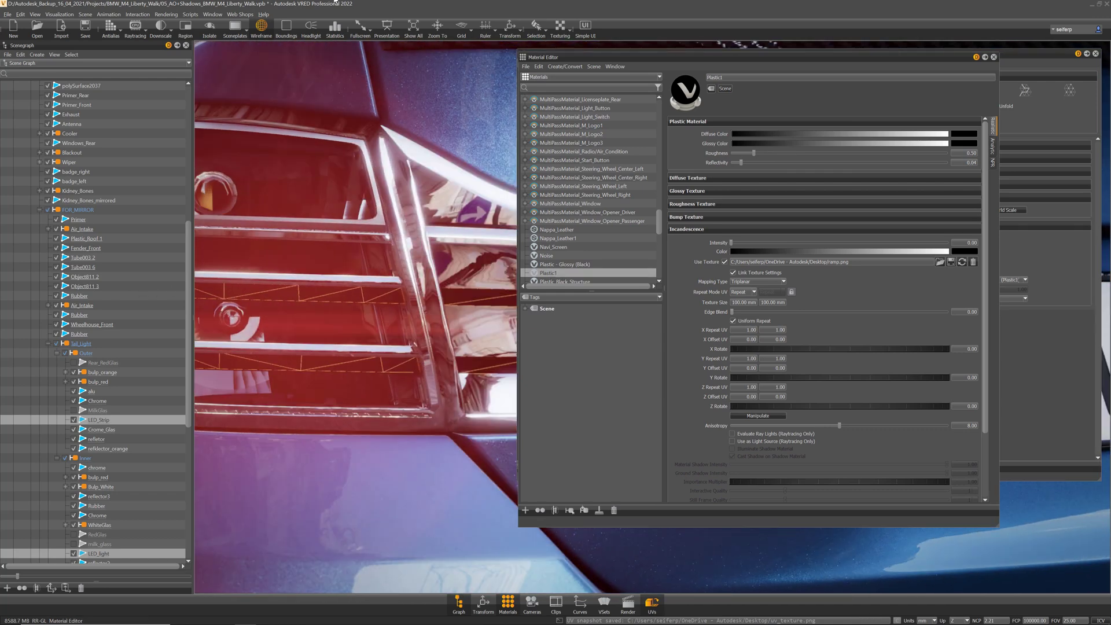
{"action": "left_click", "coordinate": [261, 27]}
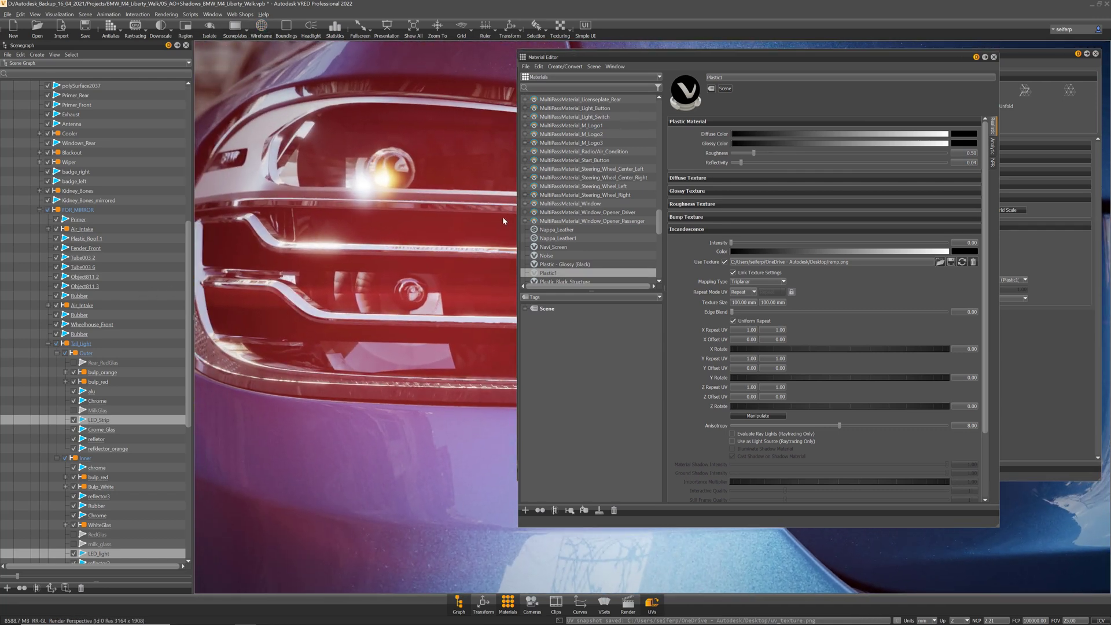
Set the material's incandescence colour to white and raise its intensity to 10.72
{"action": "left_click", "coordinate": [964, 242]}
{"action": "left_click_drag", "start_coordinate": [731, 252], "coordinate": [982, 260]}
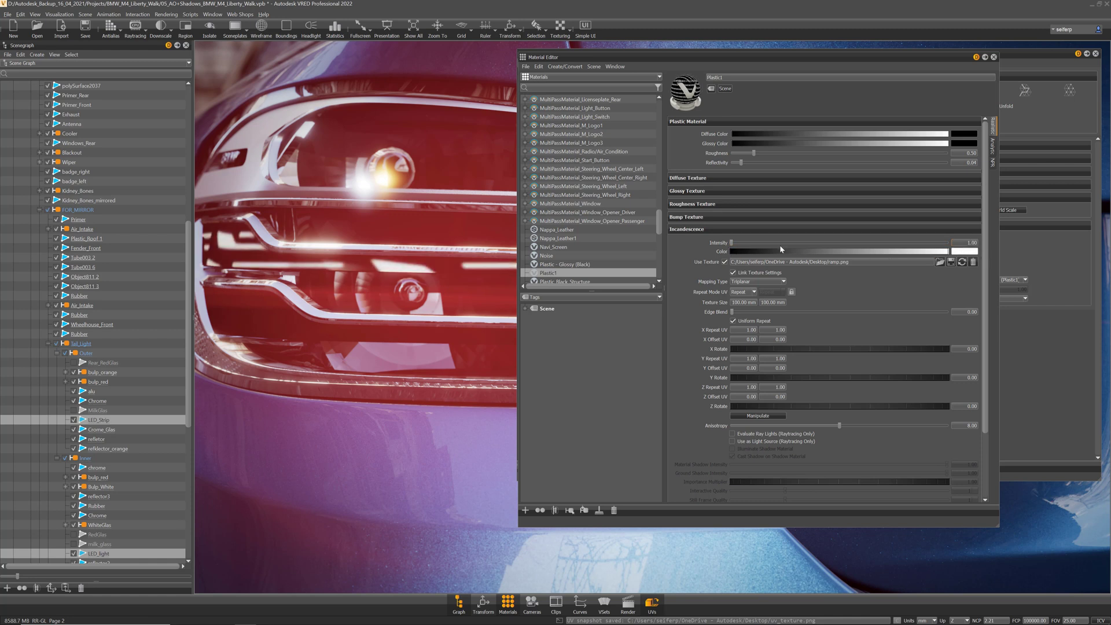
{"action": "left_click_drag", "start_coordinate": [730, 243], "coordinate": [733, 244]}
Change the incandescence texture's mapping type from Triplanar to UV and set the incandescence intensity to 1
{"action": "left_click_drag", "start_coordinate": [686, 57], "coordinate": [761, 49]}
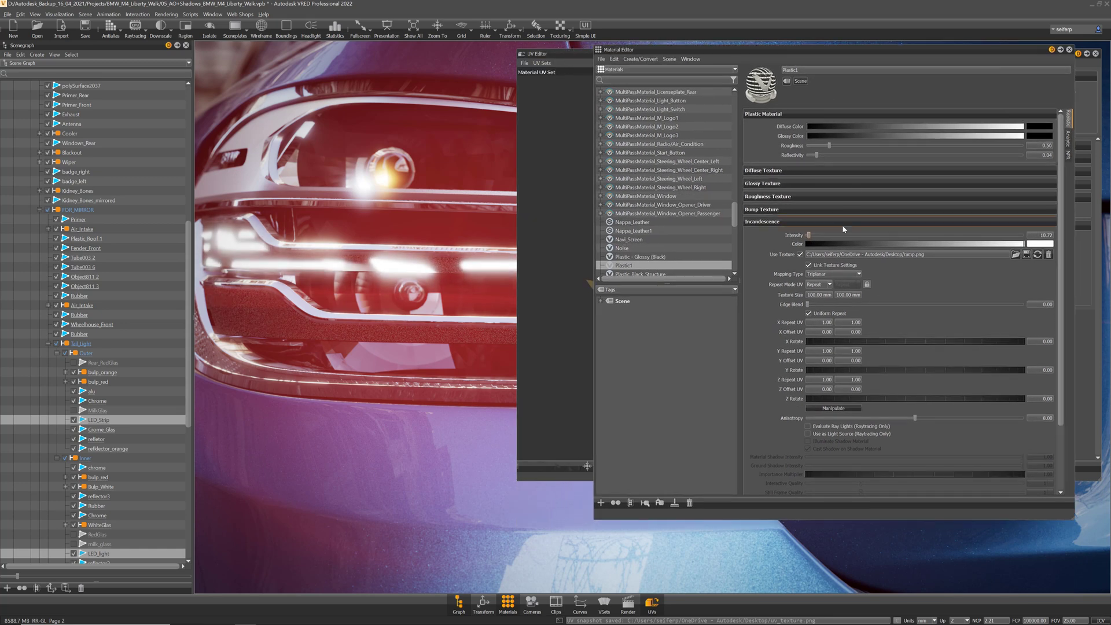
{"action": "left_click", "coordinate": [825, 280]}
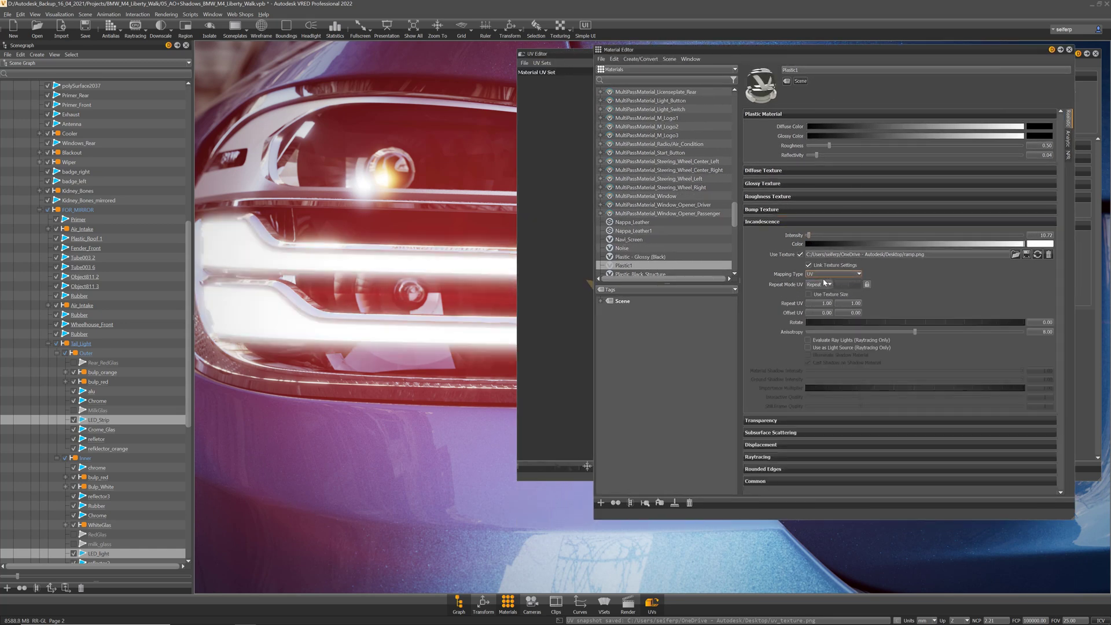
{"action": "double_click", "coordinate": [1044, 235]}
{"action": "type", "text": "1"}
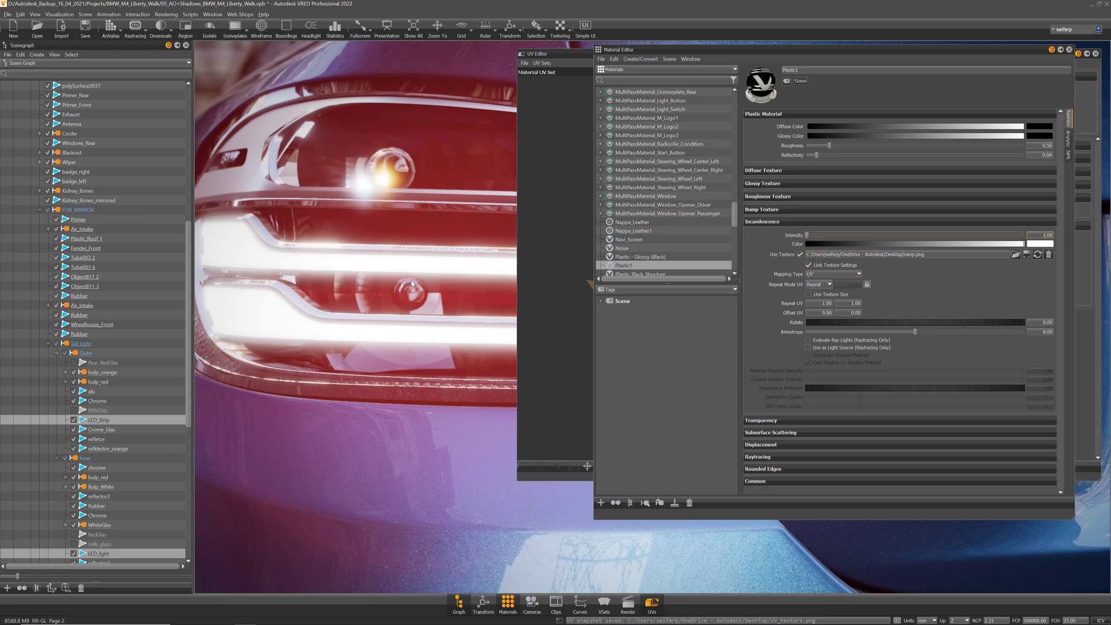
{"action": "key", "text": "Return"}
Close the UV Editor and examine the incandescence texture on the LED strips up close
{"action": "left_click_drag", "start_coordinate": [991, 50], "coordinate": [988, 60]}
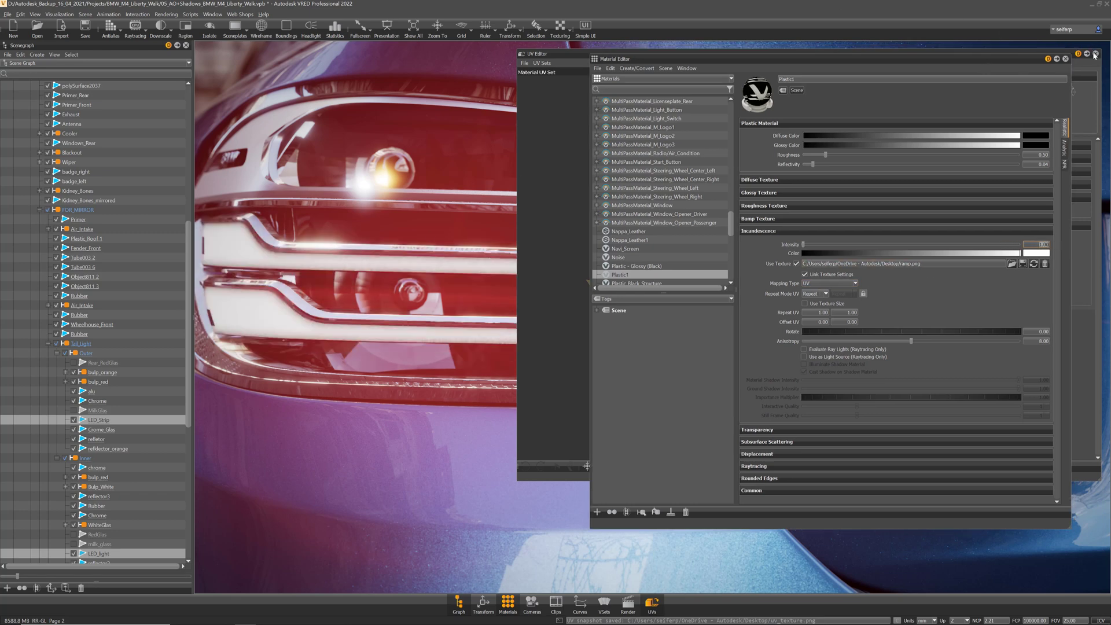
{"action": "left_click", "coordinate": [1095, 53]}
{"action": "left_click_drag", "start_coordinate": [422, 283], "coordinate": [378, 310]}
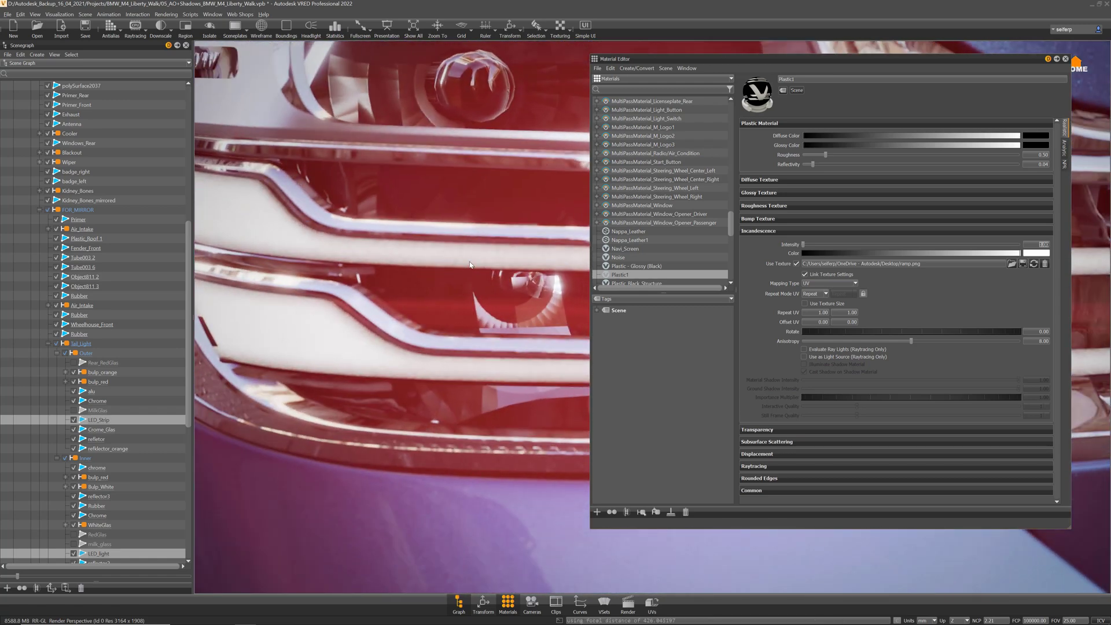
{"action": "right_click_drag", "start_coordinate": [470, 265], "coordinate": [390, 252]}
{"action": "middle_click_drag", "start_coordinate": [390, 252], "coordinate": [497, 221]}
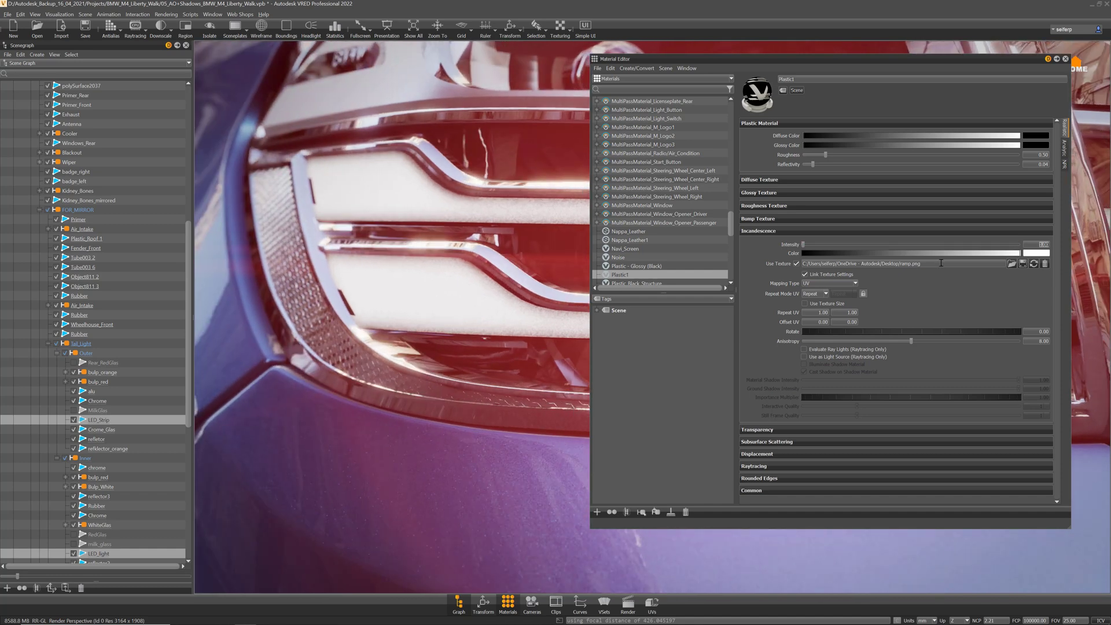
Set the incandescence colour to pure red and raise the intensity to about 26.8
{"action": "left_click", "coordinate": [1036, 253]}
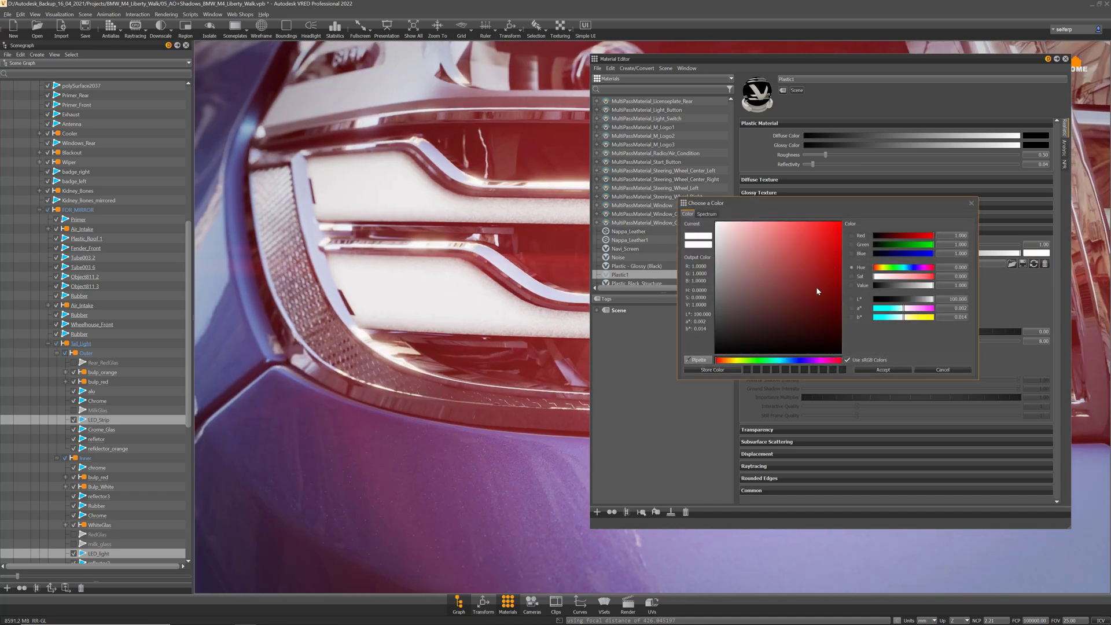
{"action": "left_click_drag", "start_coordinate": [849, 209], "coordinate": [860, 198]}
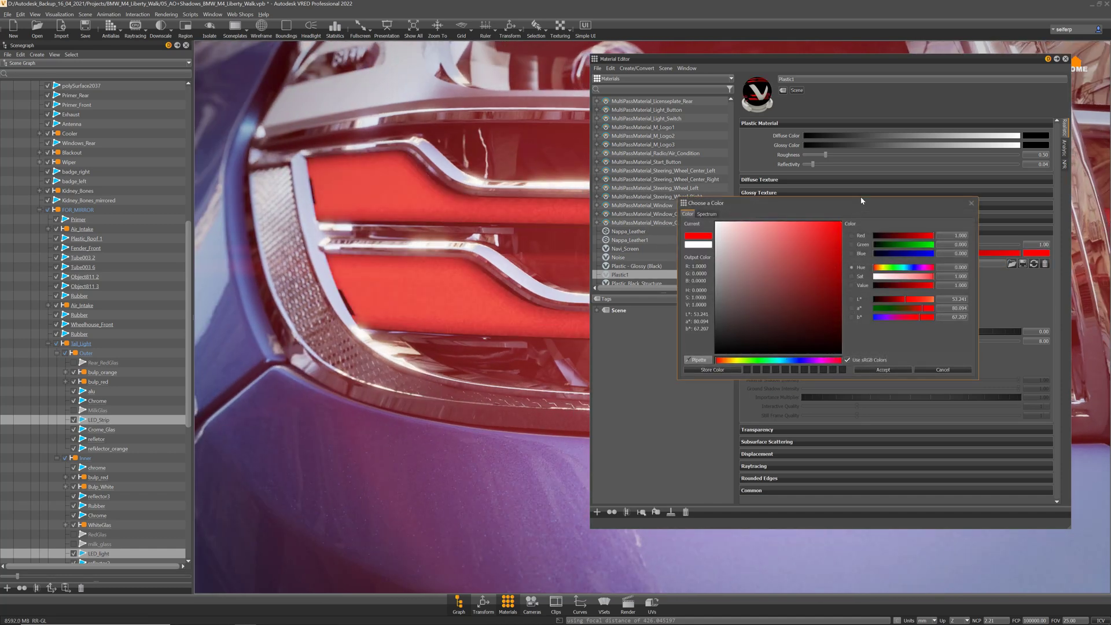
{"action": "left_click", "coordinate": [909, 371]}
{"action": "left_click_drag", "start_coordinate": [803, 247], "coordinate": [805, 247]}
{"action": "left_click_drag", "start_coordinate": [454, 320], "coordinate": [546, 253]}
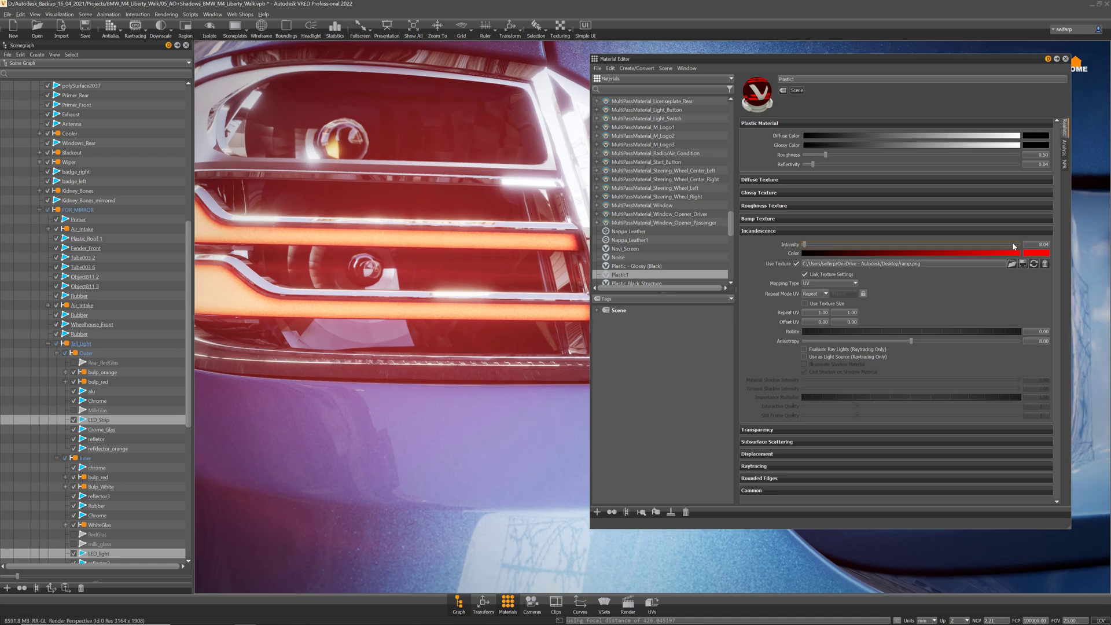
{"action": "left_click_drag", "start_coordinate": [803, 245], "coordinate": [808, 245]}
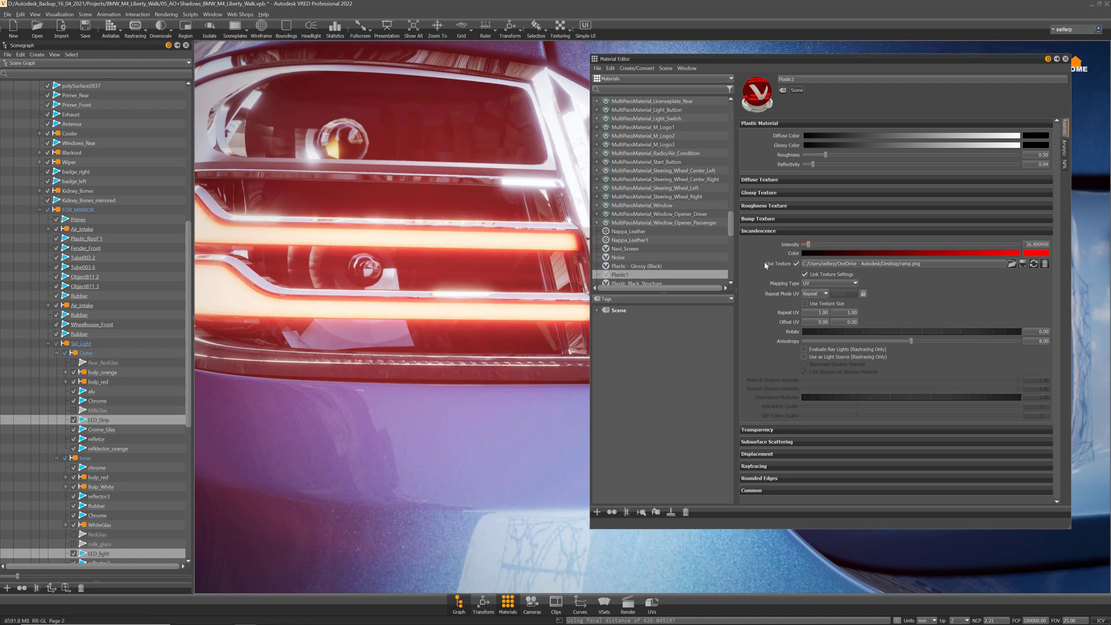
Look over the Perspective camera's image processing settings and the glow on the LED strips
{"action": "left_click", "coordinate": [531, 604]}
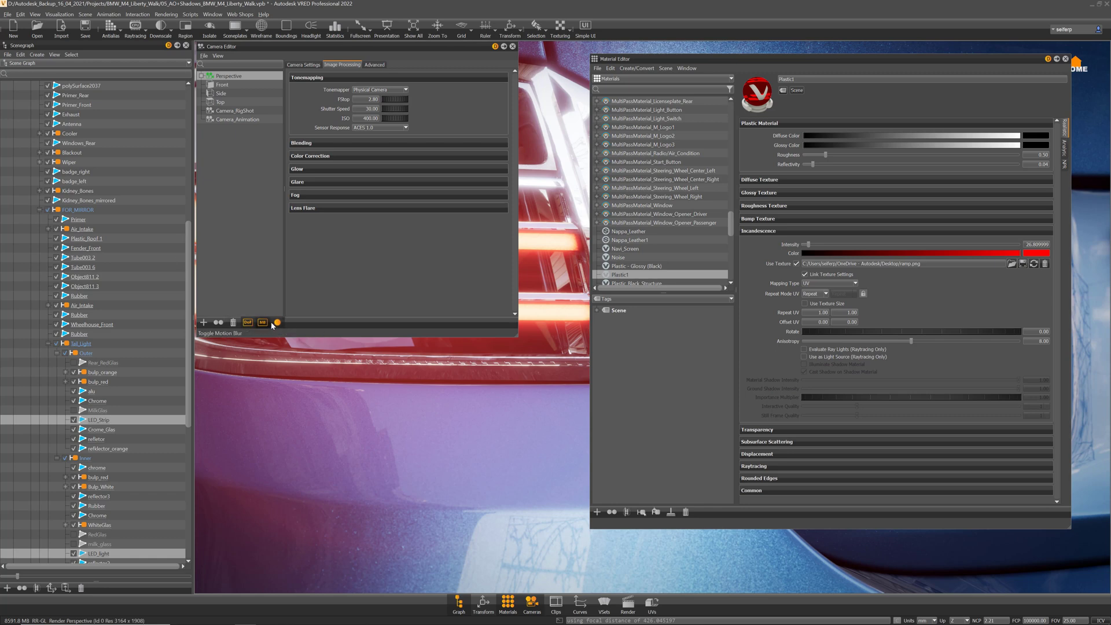
{"action": "left_click", "coordinate": [512, 46]}
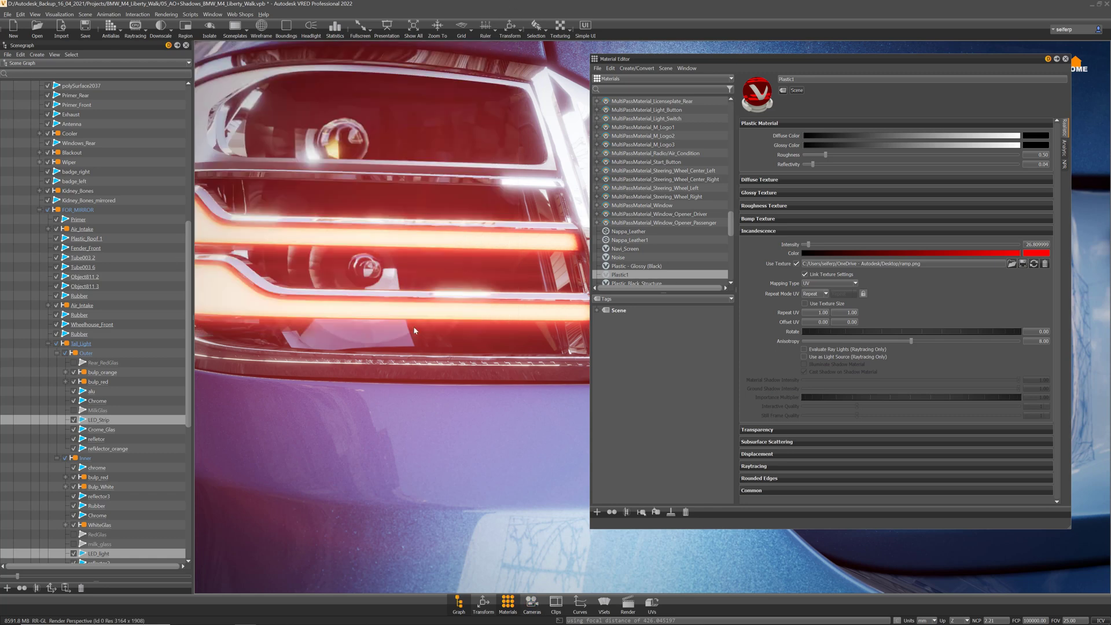
{"action": "middle_click_drag", "start_coordinate": [575, 359], "coordinate": [716, 365]}
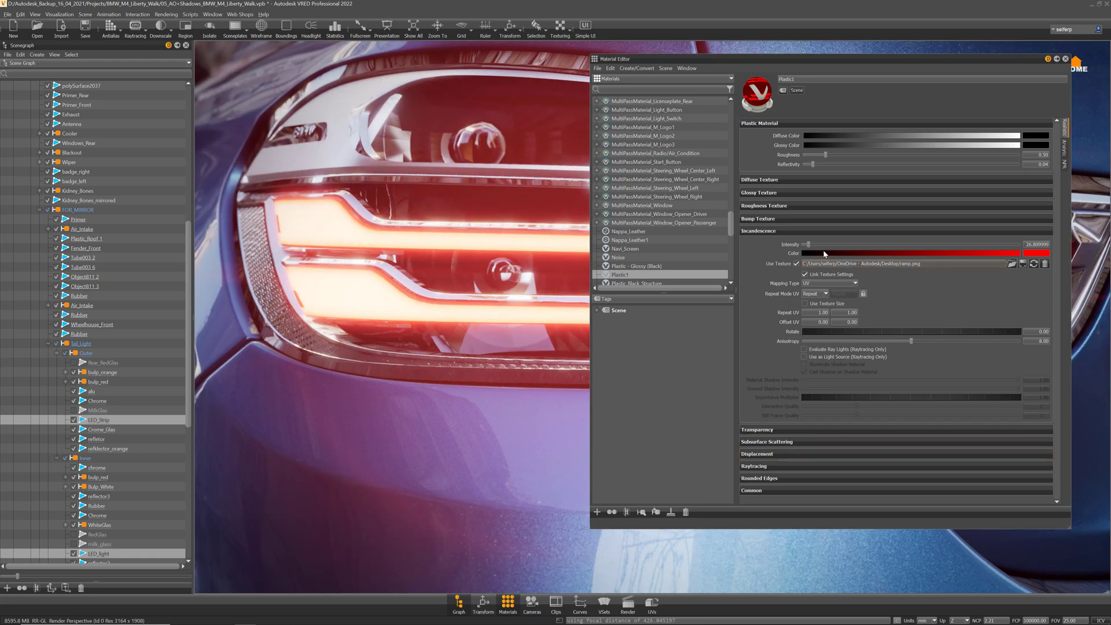
Lower the incandescence intensity to 17.43 and fine-tune the colour's hue, keeping it pure red
{"action": "mouse_move", "coordinate": [810, 244]}
{"action": "left_mouse_down"}
{"action": "mouse_move", "coordinate": [818, 244]}
{"action": "mouse_move", "coordinate": [808, 245]}
{"action": "left_mouse_up"}
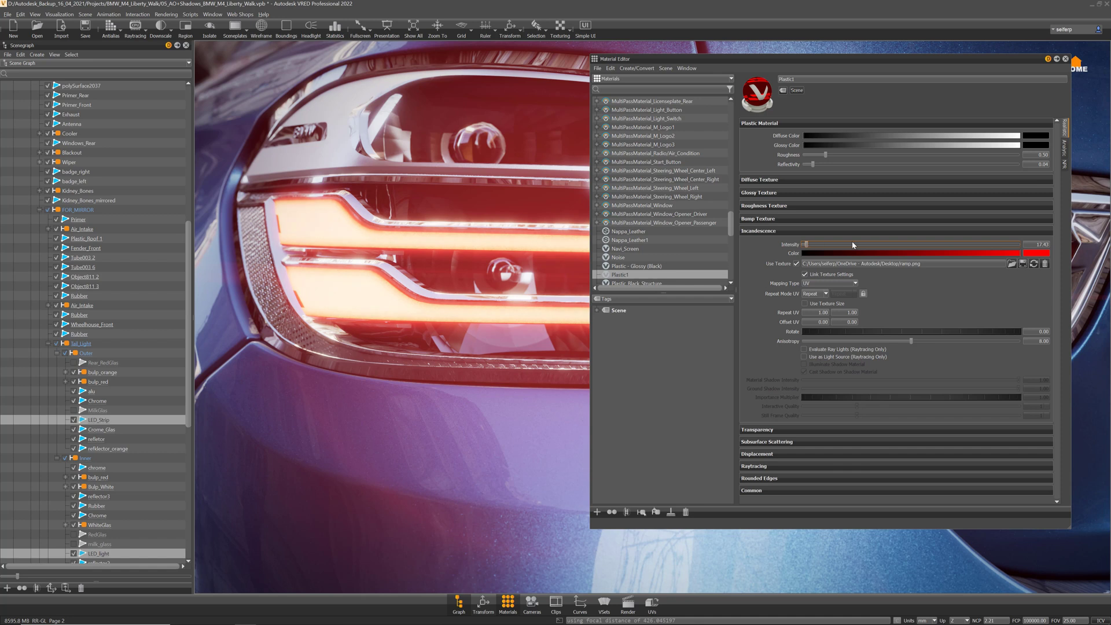
{"action": "left_click", "coordinate": [1036, 253]}
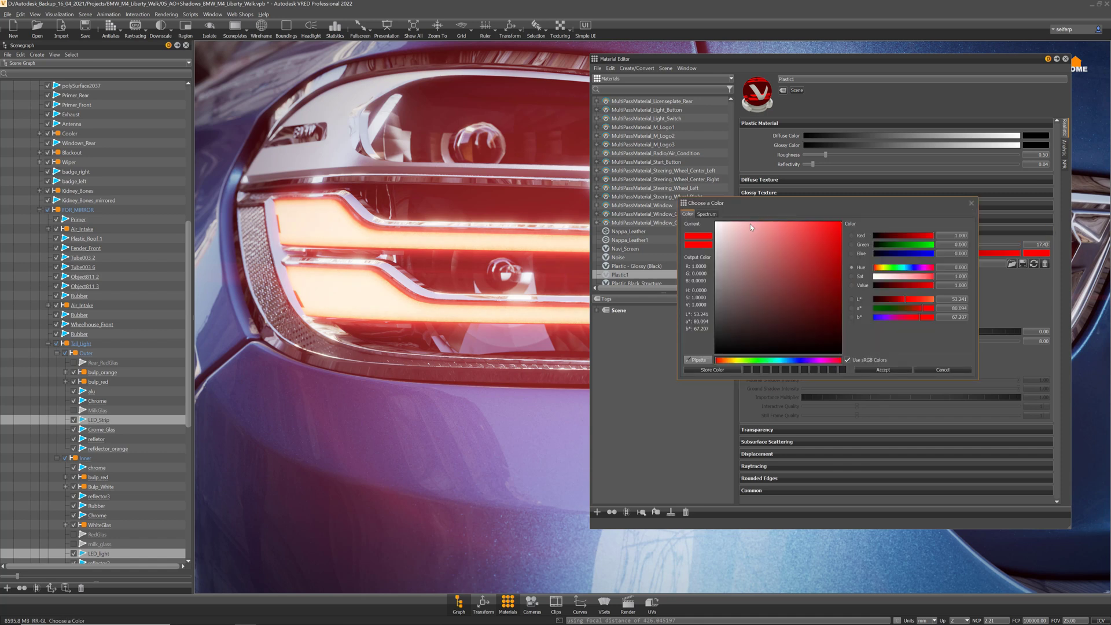
{"action": "left_click", "coordinate": [718, 360]}
{"action": "left_click", "coordinate": [716, 360]}
{"action": "left_click", "coordinate": [716, 360]}
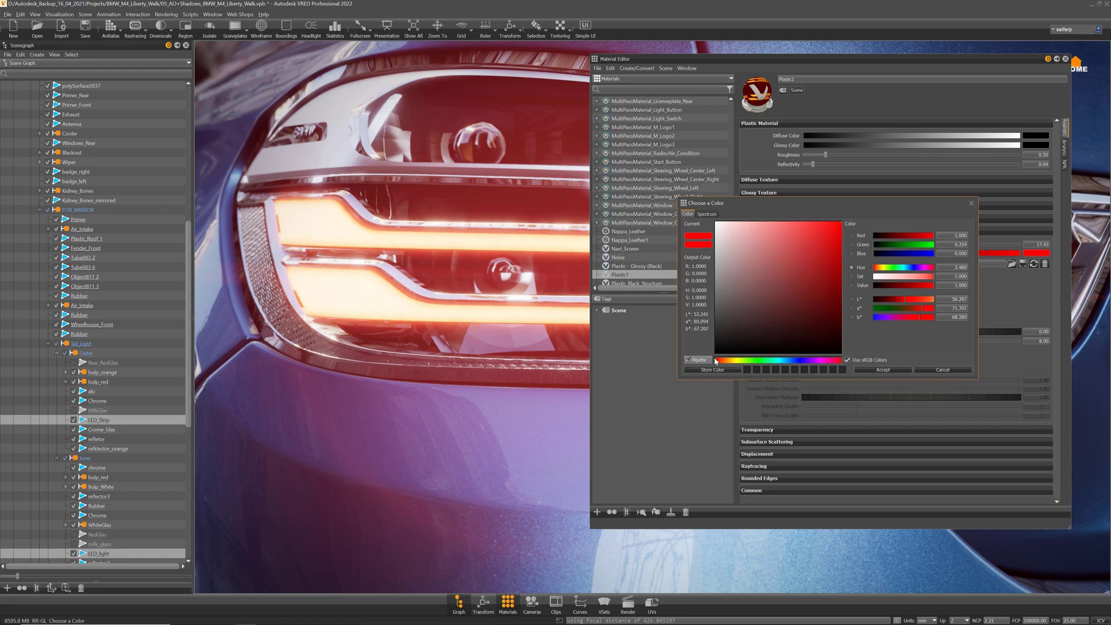
{"action": "left_click", "coordinate": [893, 368]}
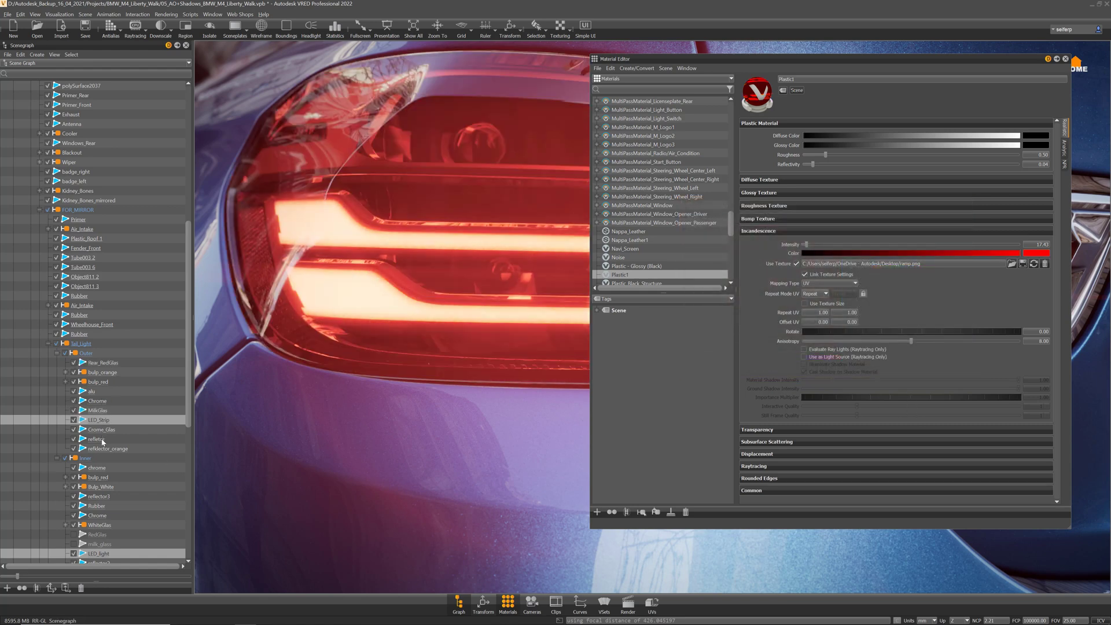
Show the RedGlas and milk_glass parts of the inner taillight and close the Material Editor
{"action": "scroll", "coordinate": [106, 541], "scroll_direction": "down", "scroll_amount": 3}
{"action": "left_click", "coordinate": [73, 448]}
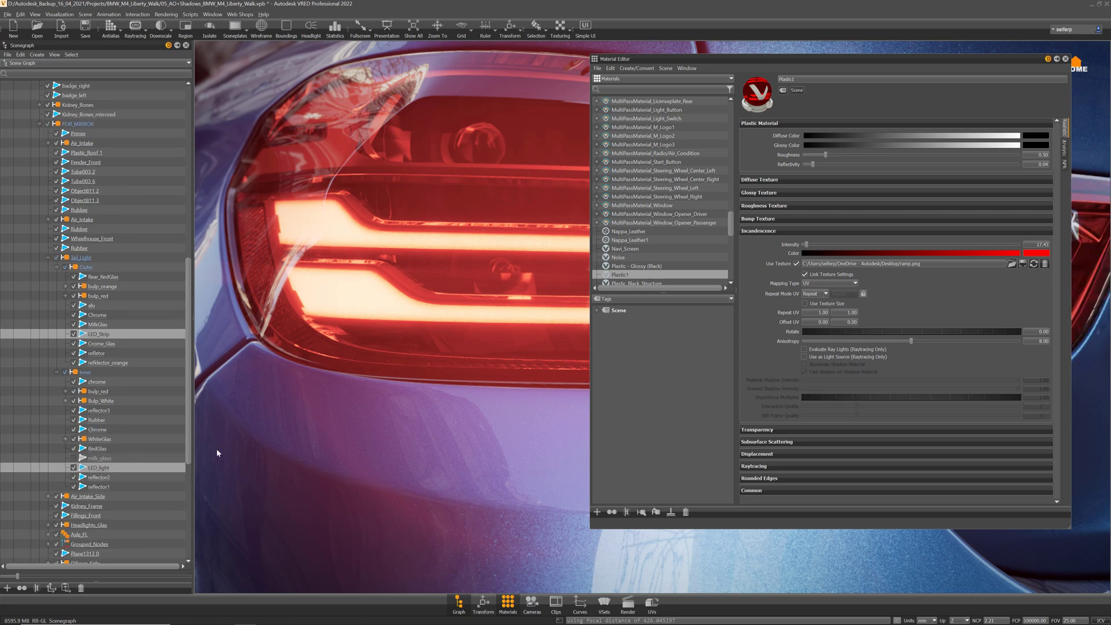
{"action": "left_click", "coordinate": [1065, 59]}
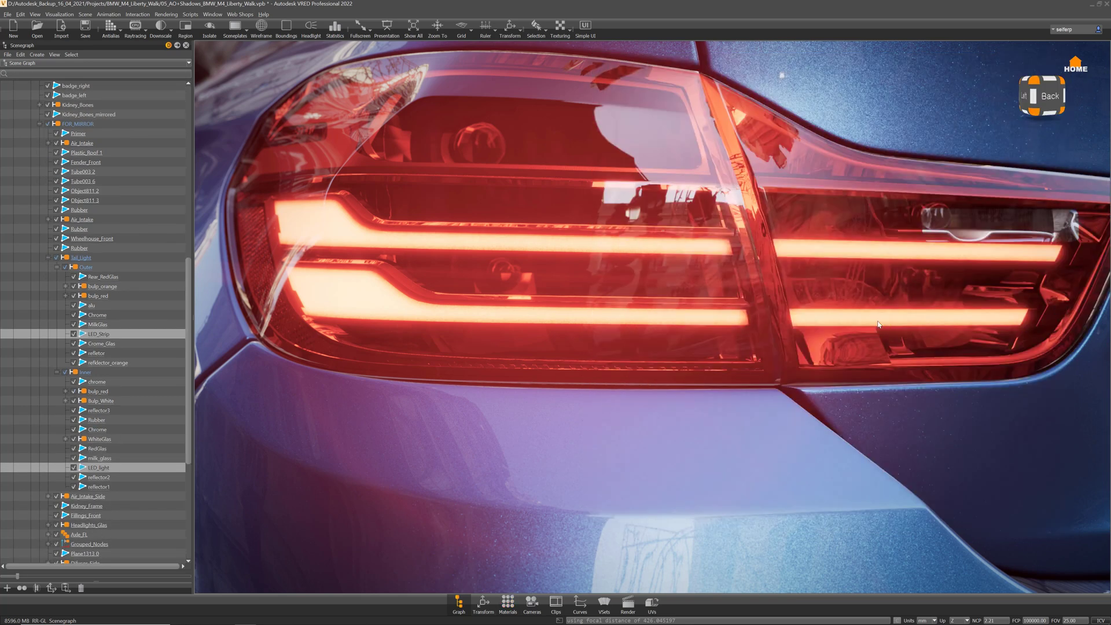